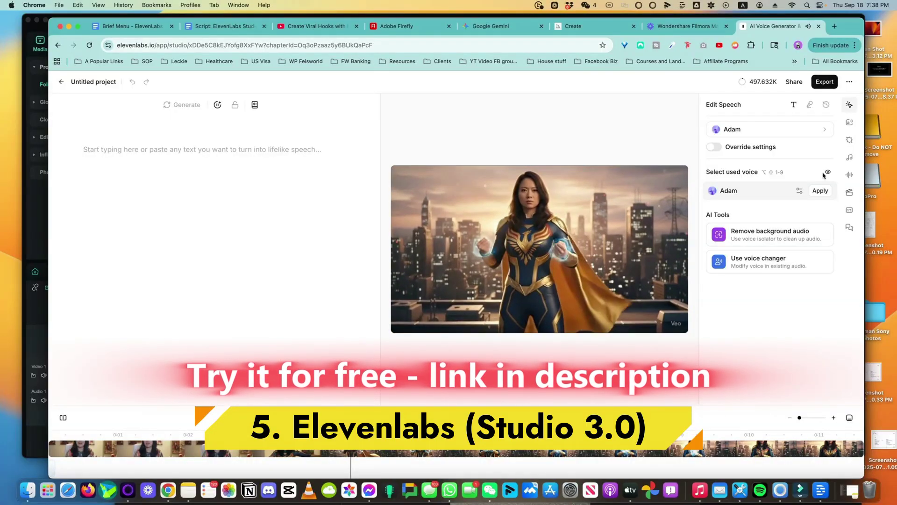
- Open the full sound effects library, clear the Brass filter and search 'superhero'
{"action": "left_click", "coordinate": [850, 141]}
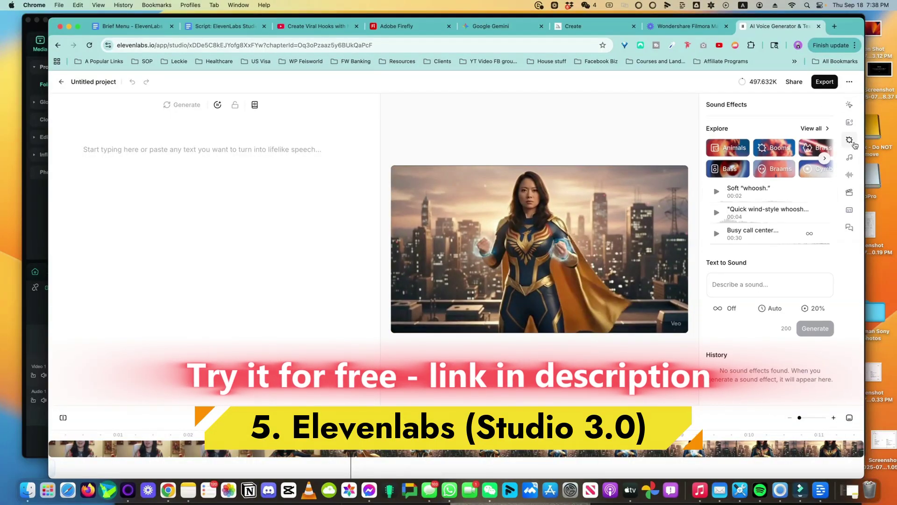
{"action": "left_click", "coordinate": [741, 140]}
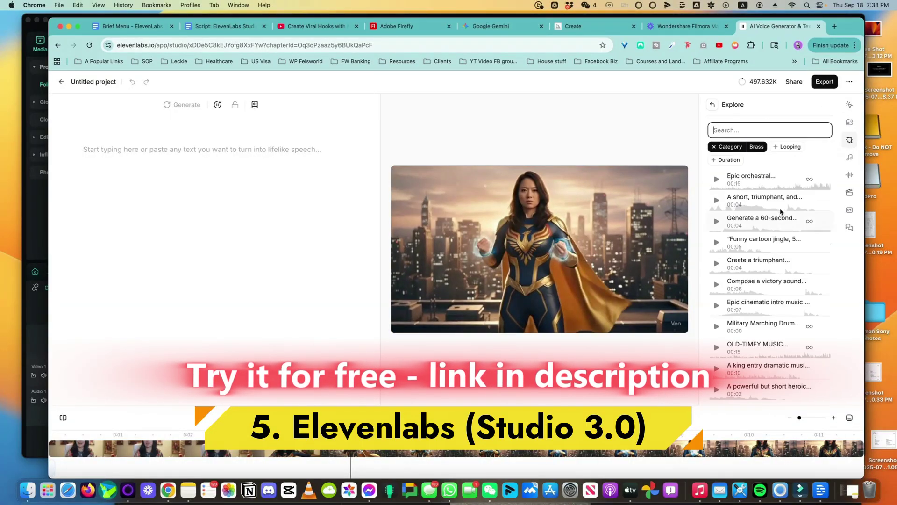
{"action": "left_click", "coordinate": [744, 132]}
{"action": "type", "text": "superhero"}
- Preview the first result, then Epic superhero landing and Epic flying whoosh
{"action": "left_click", "coordinate": [718, 167]}
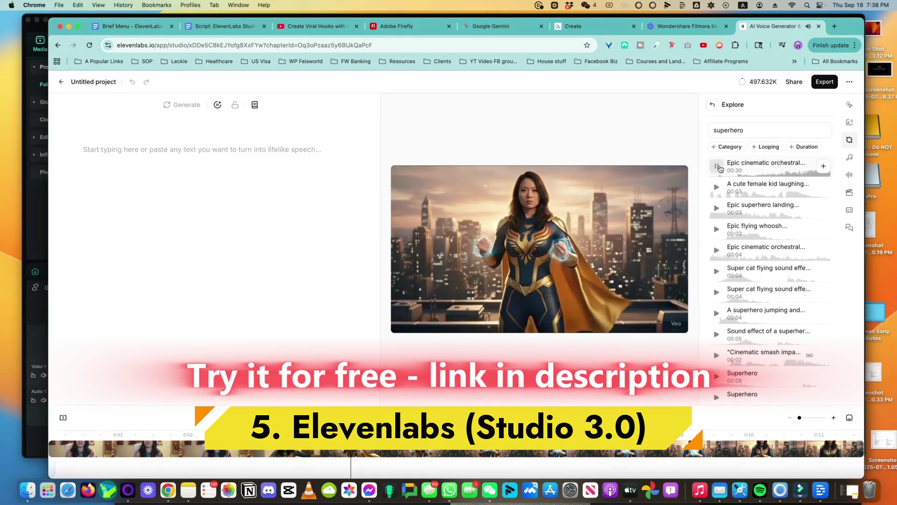
{"action": "left_click", "coordinate": [716, 209]}
{"action": "left_click", "coordinate": [717, 230]}
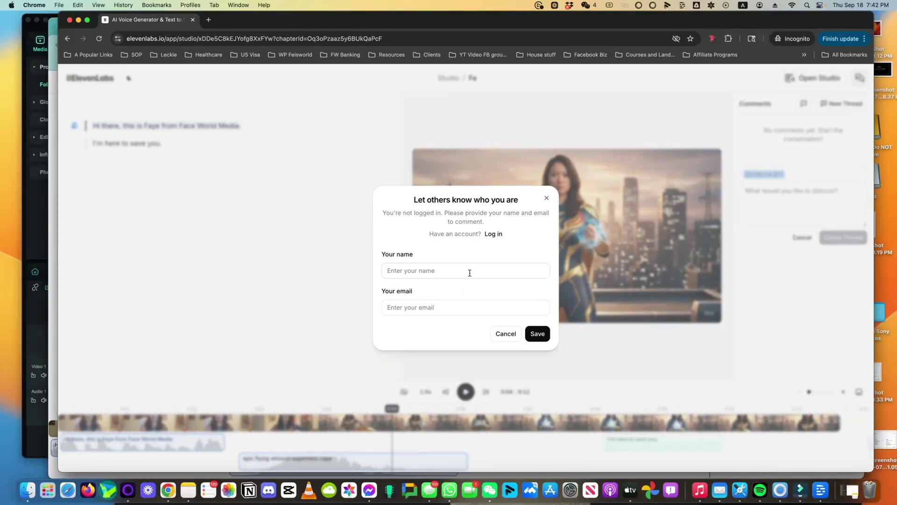
- Dismiss the name prompt, set the playhead to 0:06, and export the project as Video
{"action": "left_click", "coordinate": [468, 273]}
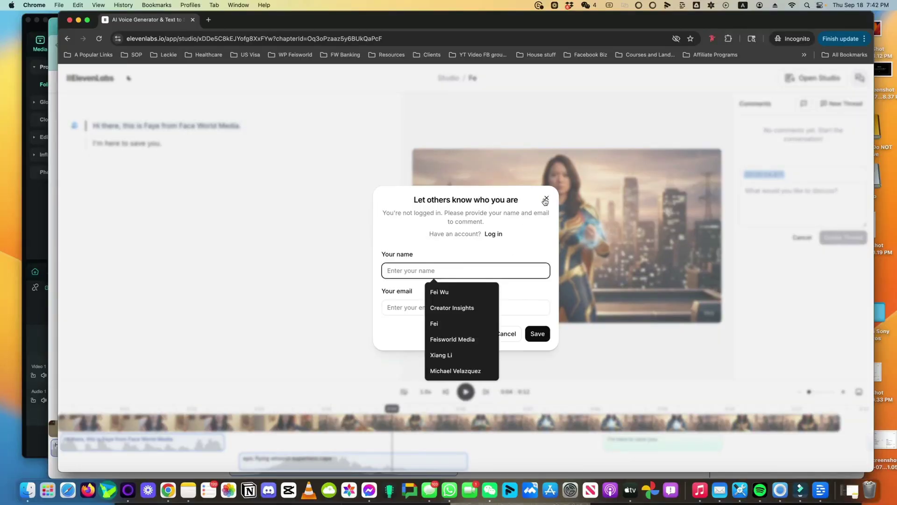
{"action": "left_click", "coordinate": [545, 200]}
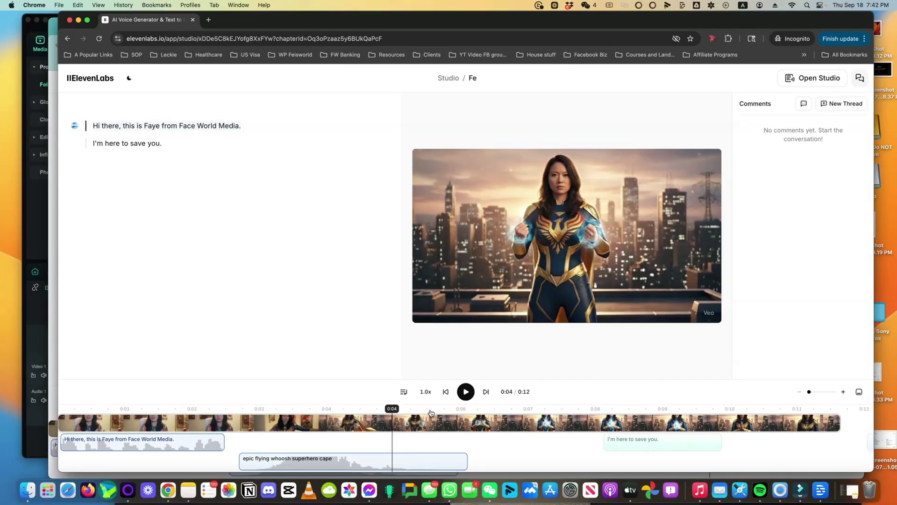
{"action": "left_click", "coordinate": [528, 409]}
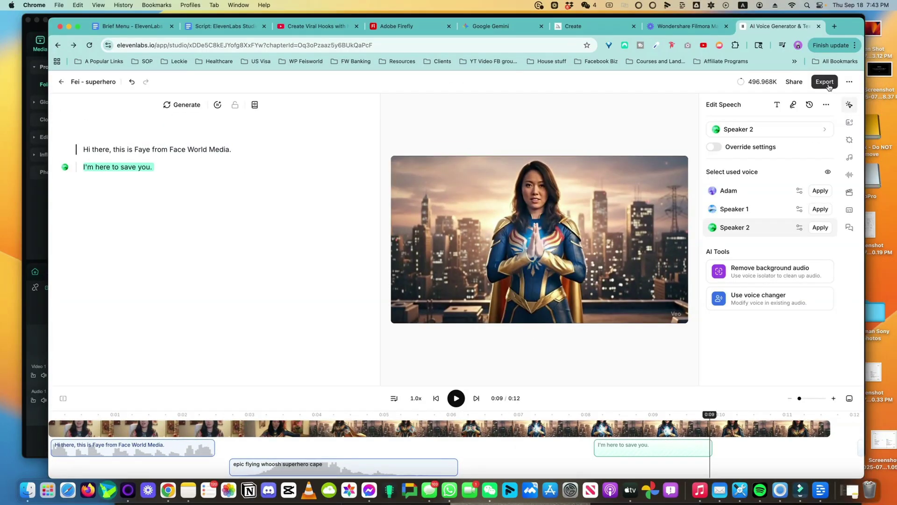
{"action": "left_click", "coordinate": [829, 88]}
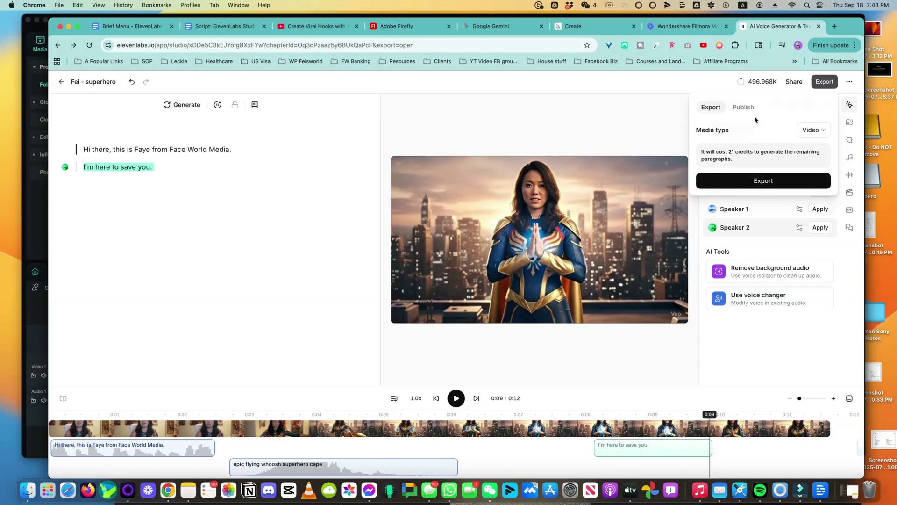
{"action": "left_click", "coordinate": [769, 182]}
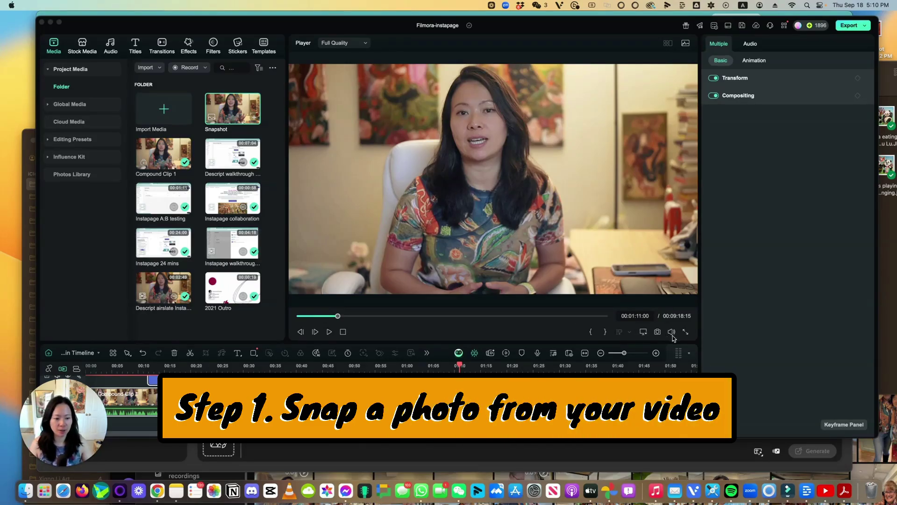
- Capture a still snapshot of the presenter, then bring the Adobe Firefly page forward
{"action": "left_click", "coordinate": [654, 335]}
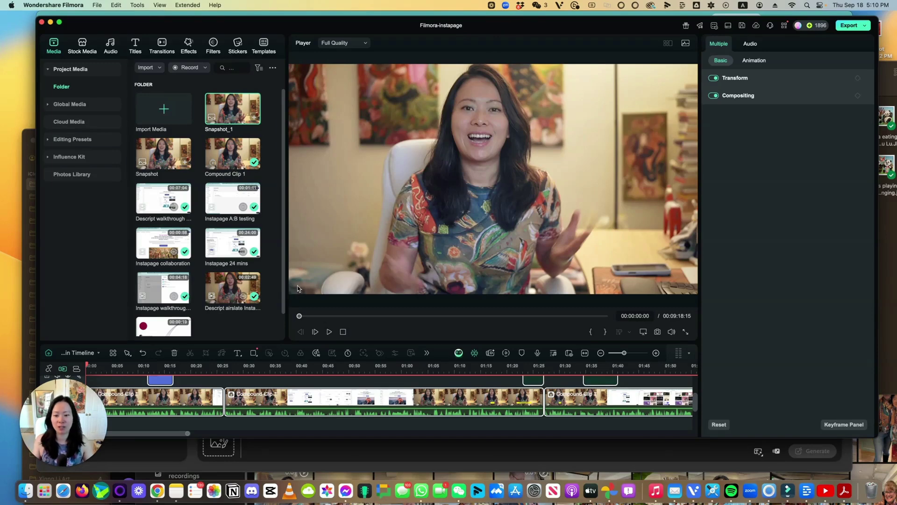
{"action": "left_click_drag", "start_coordinate": [404, 23], "coordinate": [437, 246]}
{"action": "left_click", "coordinate": [441, 153]}
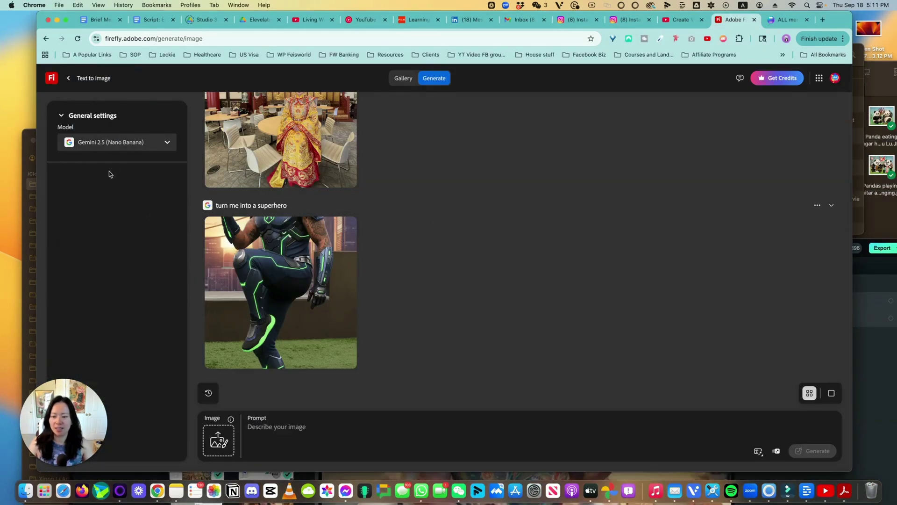
- Keep the Gemini 2.5 (Nano Banana) model and load the snapshot photo as source image
{"action": "left_click", "coordinate": [125, 145]}
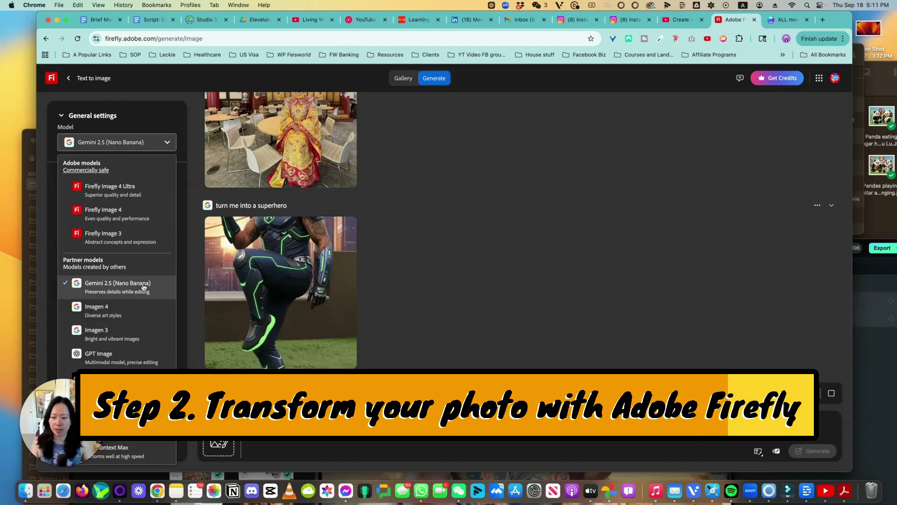
{"action": "left_click", "coordinate": [362, 288]}
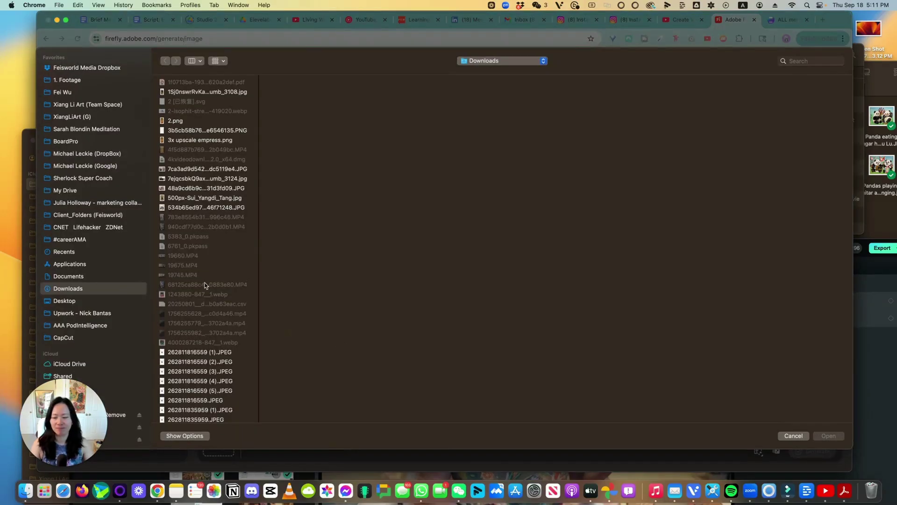
{"action": "double_click", "coordinate": [203, 286]}
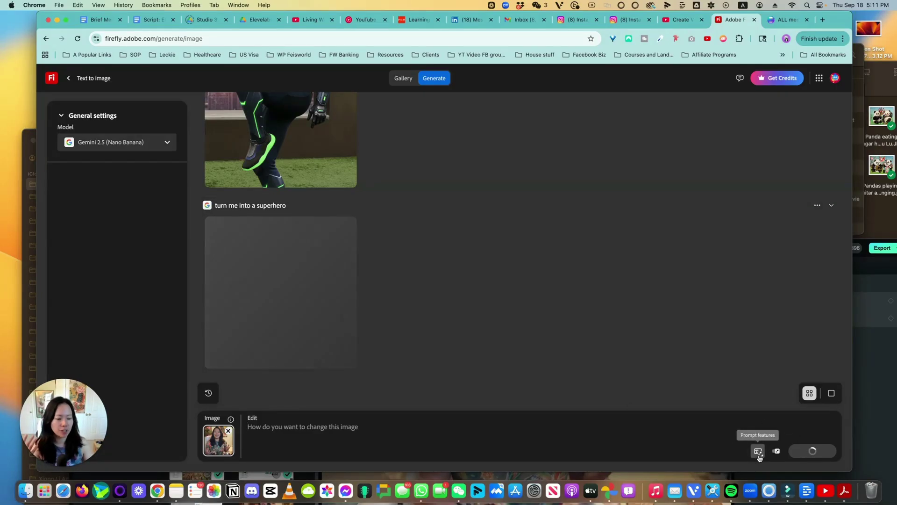
- Download the generated superhero image and check it full screen
{"action": "left_click", "coordinate": [759, 452]}
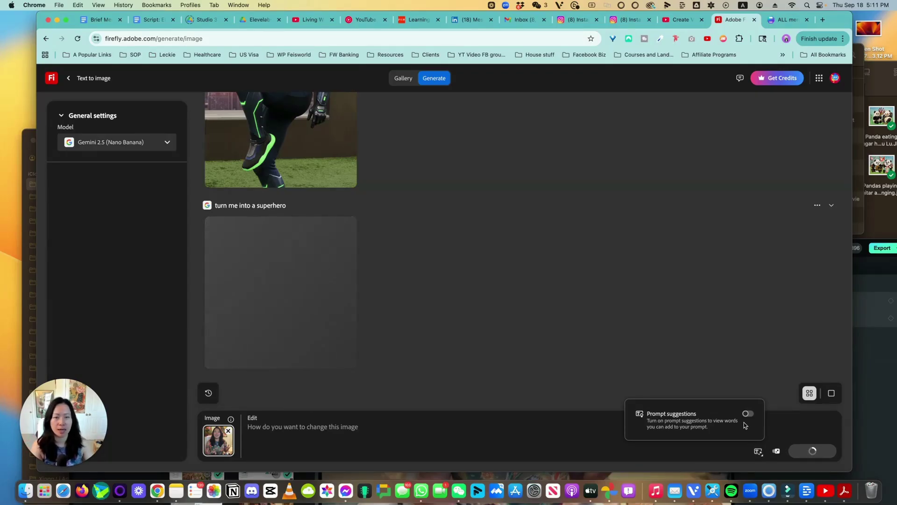
{"action": "mouse_move", "coordinate": [308, 320]}
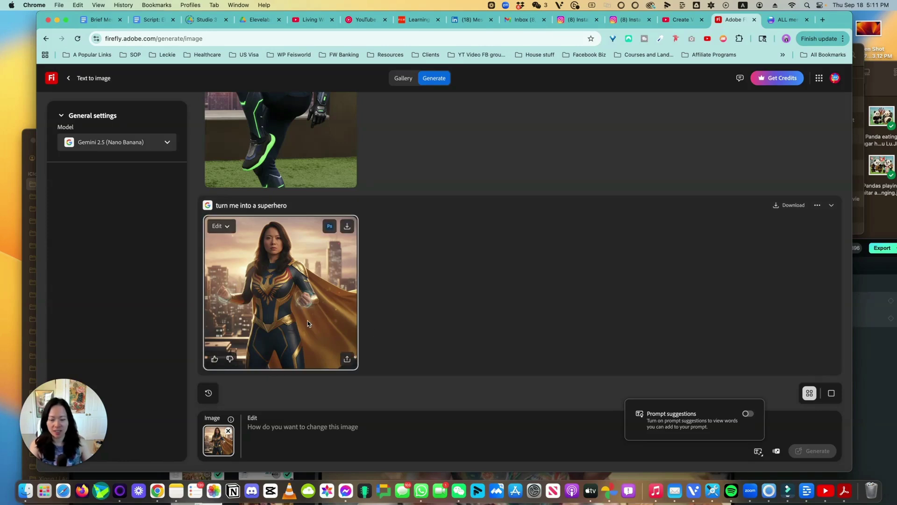
{"action": "left_click", "coordinate": [347, 226]}
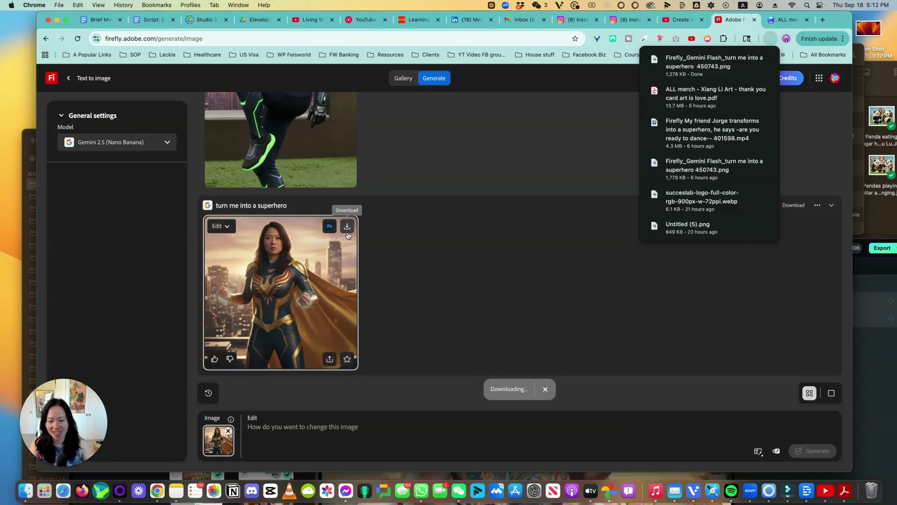
{"action": "left_click", "coordinate": [306, 428]}
{"action": "left_click", "coordinate": [281, 292]}
{"action": "left_click", "coordinate": [786, 213]}
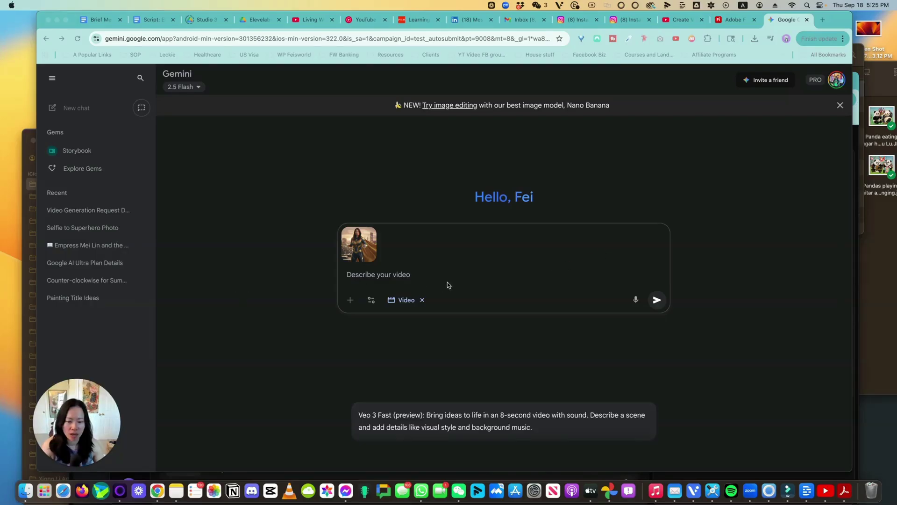
- Send a Veo video prompt: hands come together as she says "I'm here to save you"
{"action": "left_click", "coordinate": [409, 275]}
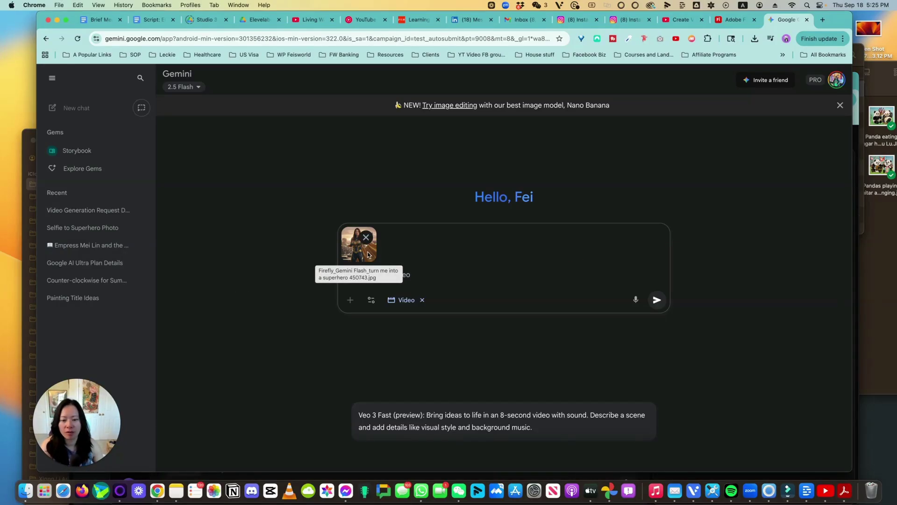
{"action": "left_click", "coordinate": [370, 301]}
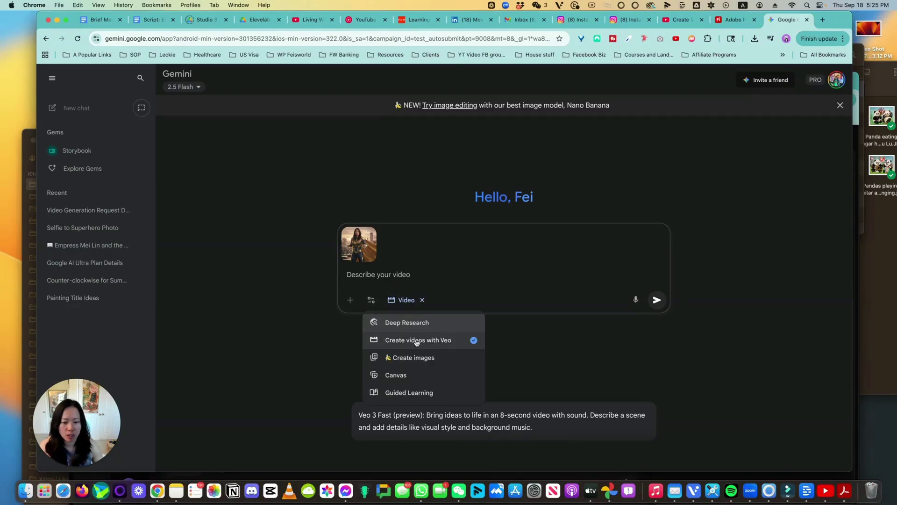
{"action": "left_click", "coordinate": [396, 274]}
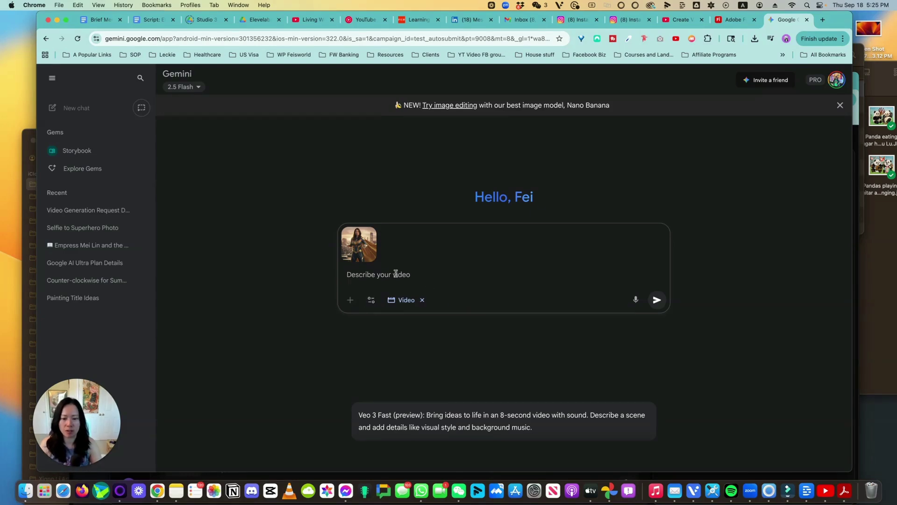
{"action": "type", "text": "Generate a video of this superhero woman, her hands come together and says \"I'm here to save you\""}
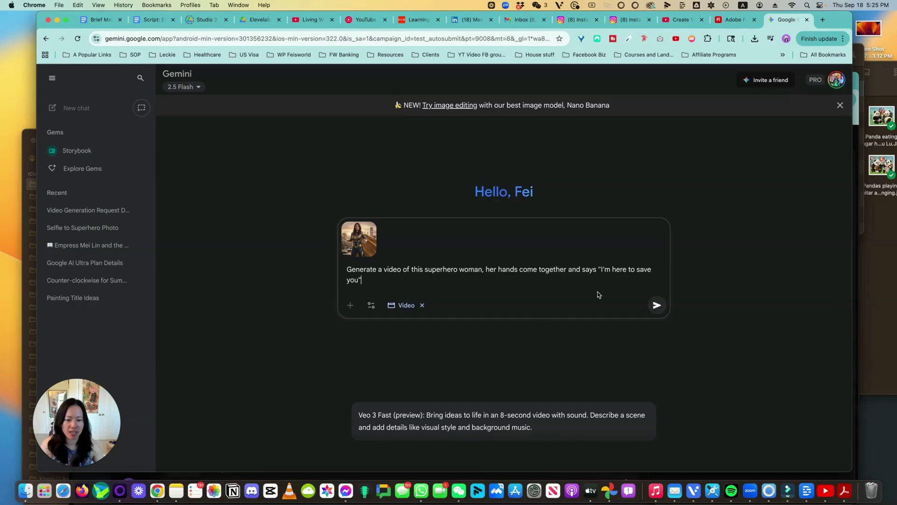
{"action": "left_click", "coordinate": [655, 304]}
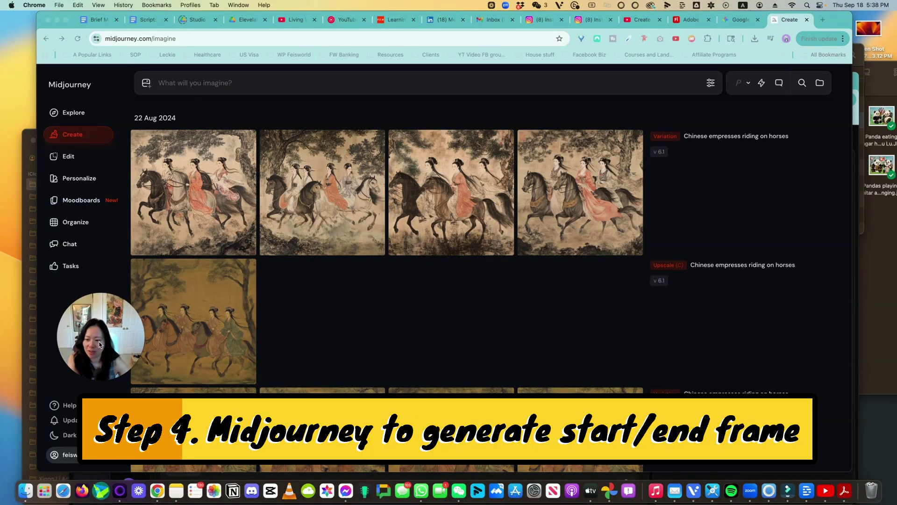
- Set Snapshot_1.PNG from Downloads as Midjourney's starting frame
{"action": "left_click", "coordinate": [269, 82]}
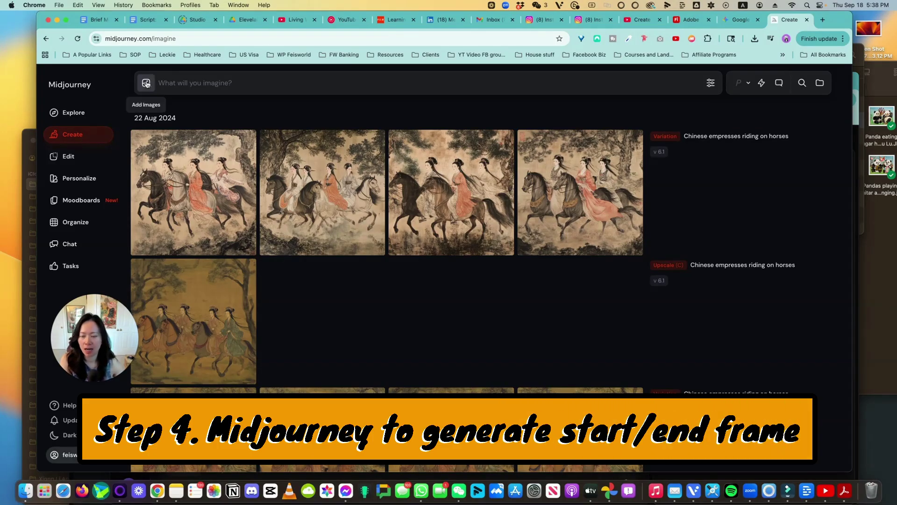
{"action": "left_click", "coordinate": [146, 83]}
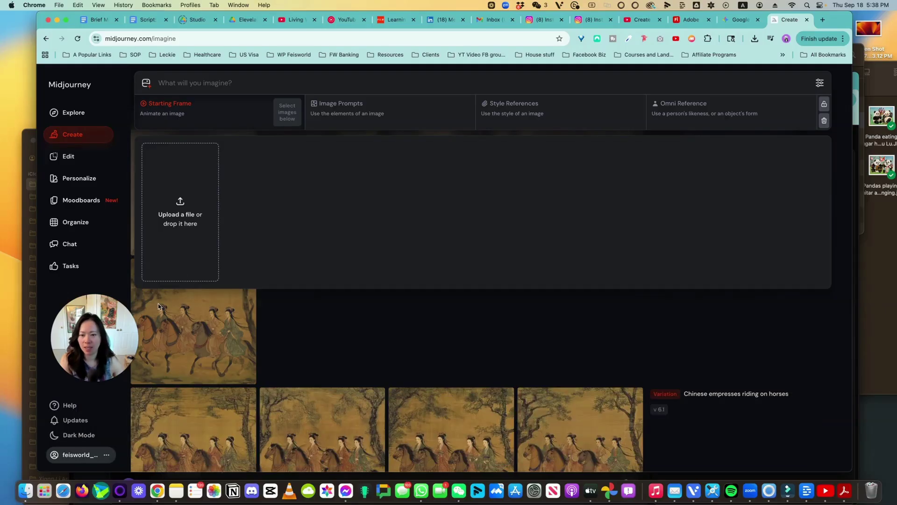
{"action": "left_click", "coordinate": [26, 490]}
{"action": "left_click", "coordinate": [610, 104]}
{"action": "left_click", "coordinate": [621, 120]}
{"action": "left_click", "coordinate": [632, 135]}
{"action": "key", "text": "space"}
{"action": "key", "text": "space"}
{"action": "key", "text": "Up"}
{"action": "key", "text": "Down"}
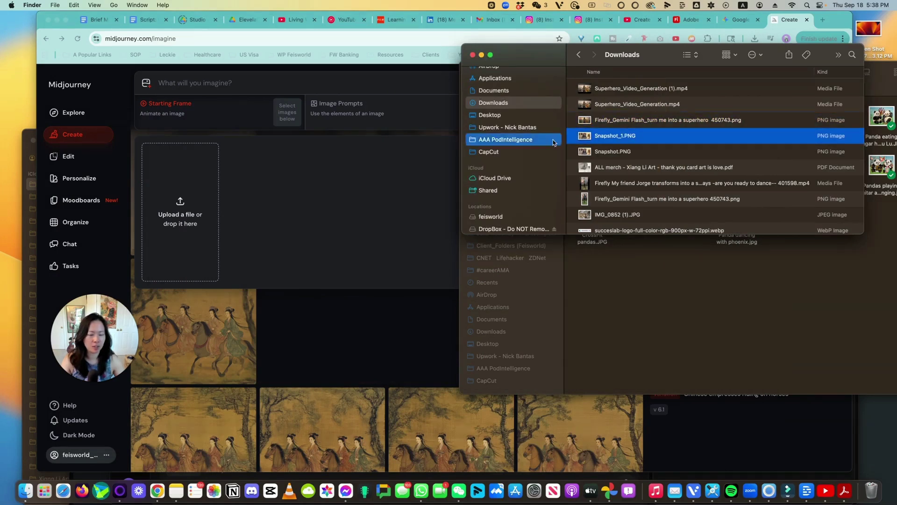
{"action": "left_click_drag", "start_coordinate": [621, 131], "coordinate": [274, 264]}
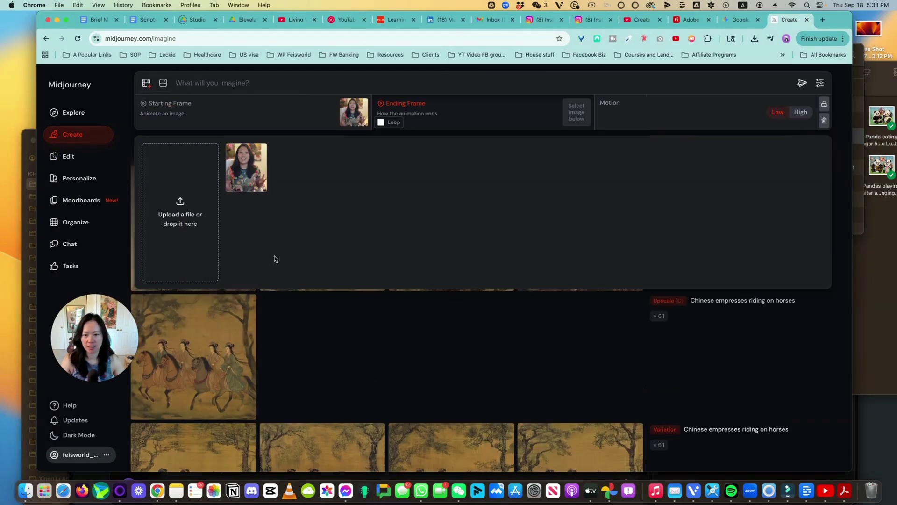
- Add the Firefly superhero image as the ending frame
{"action": "key", "text": "super+Tab"}
{"action": "left_click", "coordinate": [610, 123]}
{"action": "left_click_drag", "start_coordinate": [611, 127], "coordinate": [381, 122]}
{"action": "left_click", "coordinate": [380, 185]}
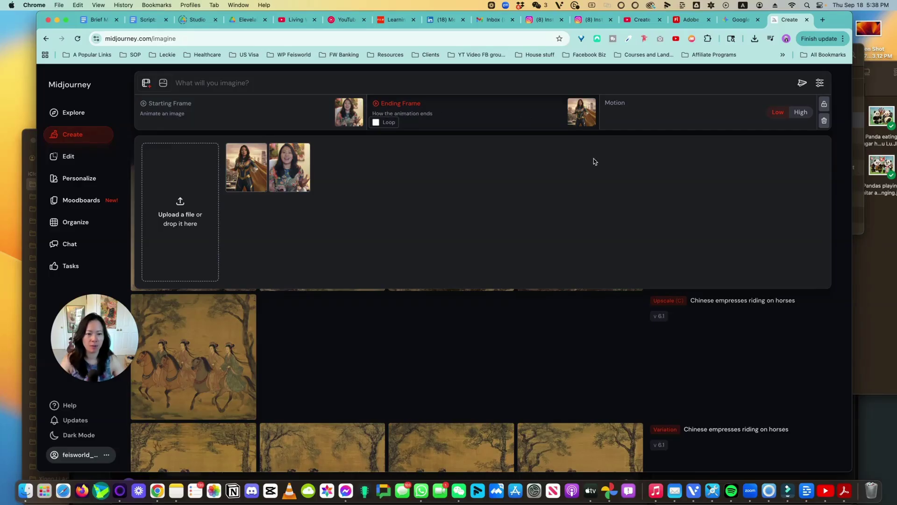
- Submit the tan-skin transformation prompt ending 'lands on a high rise. No talking' with high motion
{"action": "left_click", "coordinate": [243, 85]}
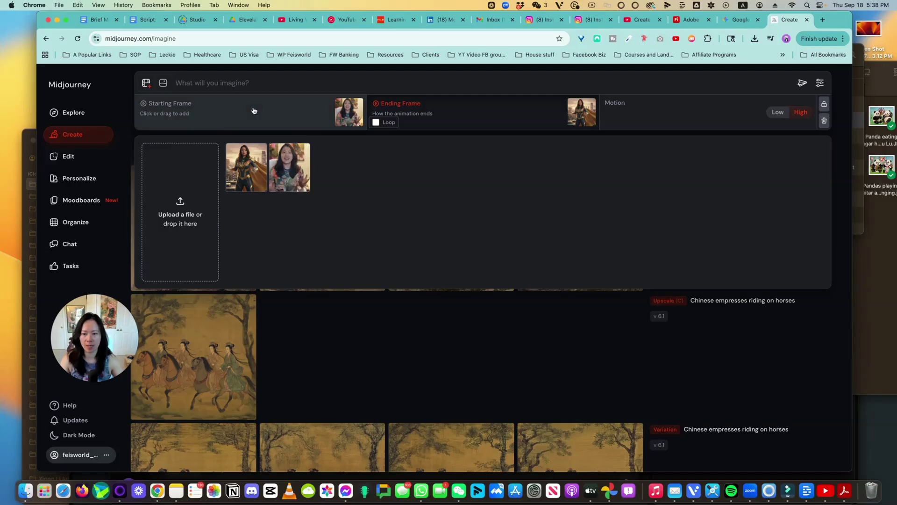
{"action": "type", "text": "Her skin turns a bit tan, her arms"}
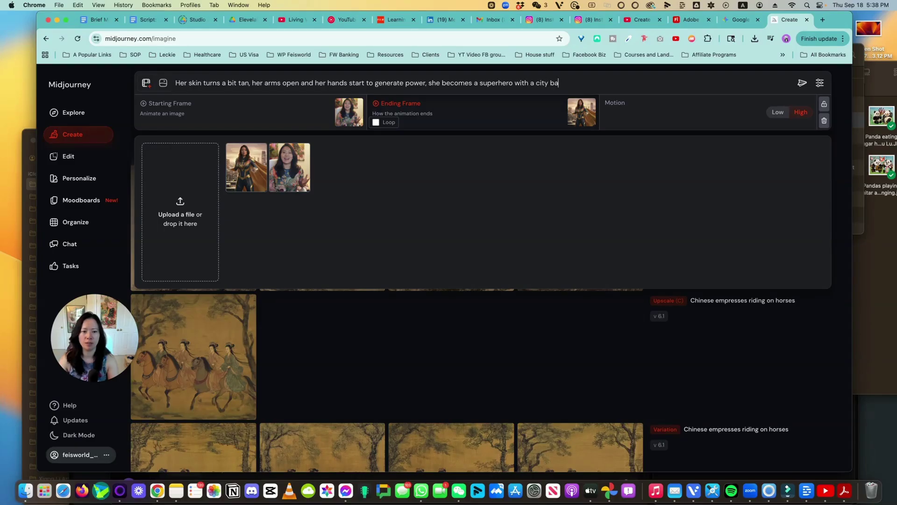
{"action": "left_click", "coordinate": [514, 83]}
{"action": "type", "text": "and her background changes from her office setting into"}
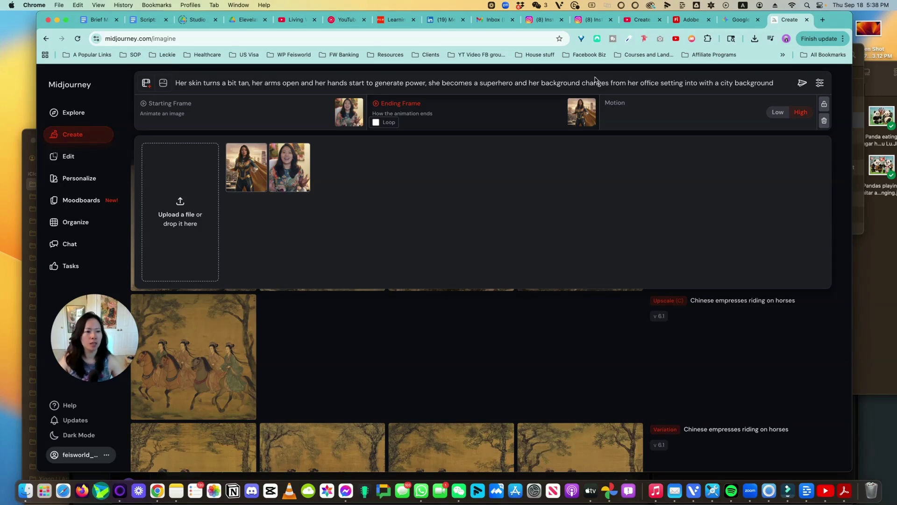
{"action": "key", "text": "BackSpace"}
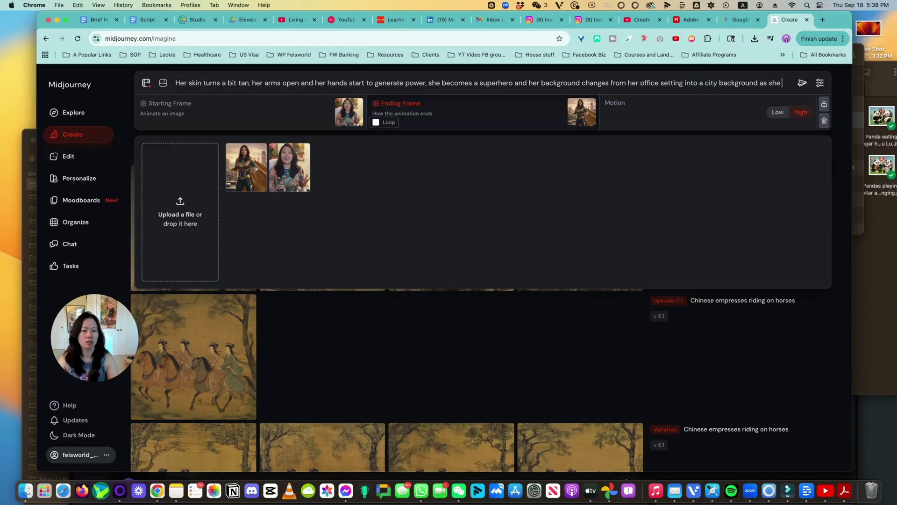
{"action": "type", "text": "ands on a"}
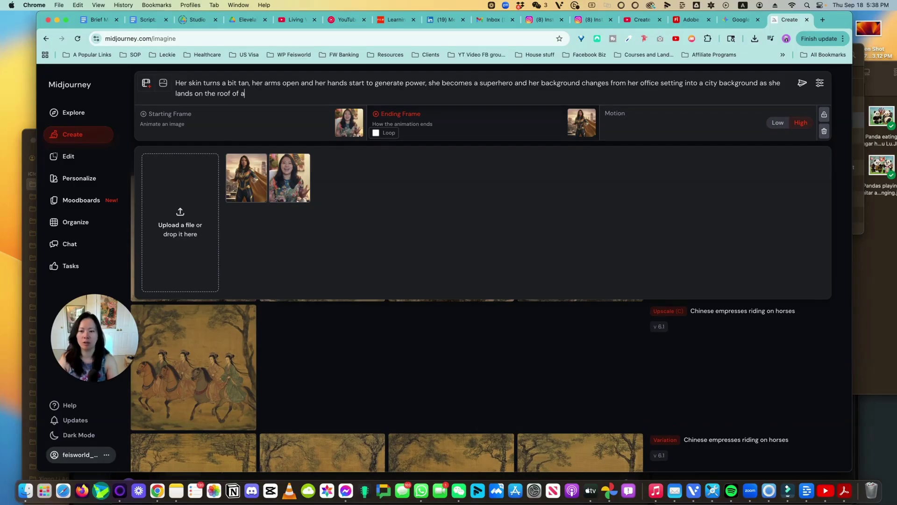
{"action": "type", "text": " buildin"}
{"action": "key", "text": "BackSpace"}
{"action": "key", "text": "BackSpace"}
{"action": "key", "text": "BackSpace"}
{"action": "key", "text": "BackSpace"}
{"action": "key", "text": "BackSpace"}
{"action": "key", "text": "BackSpace"}
{"action": "key", "text": "BackSpace"}
{"action": "type", "text": "high rise. No talking"}
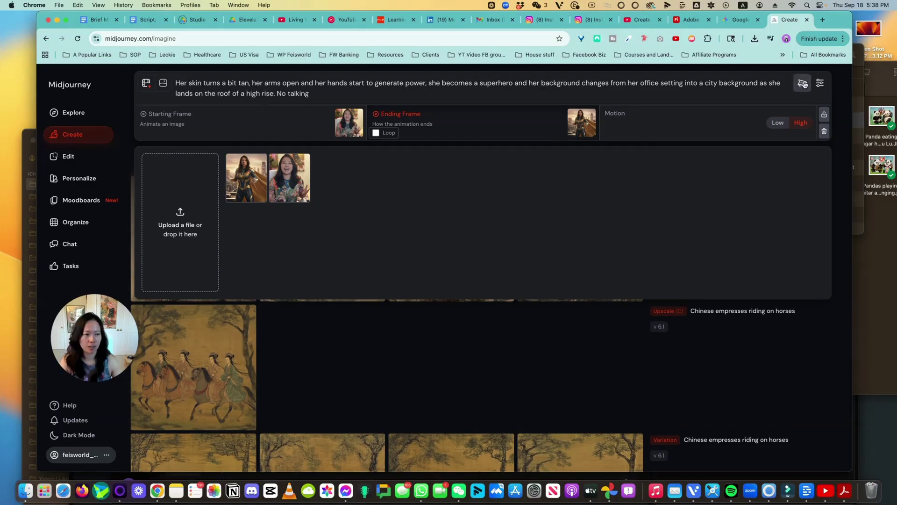
{"action": "left_click", "coordinate": [802, 83]}
{"action": "left_click_drag", "start_coordinate": [632, 255], "coordinate": [706, 152]}
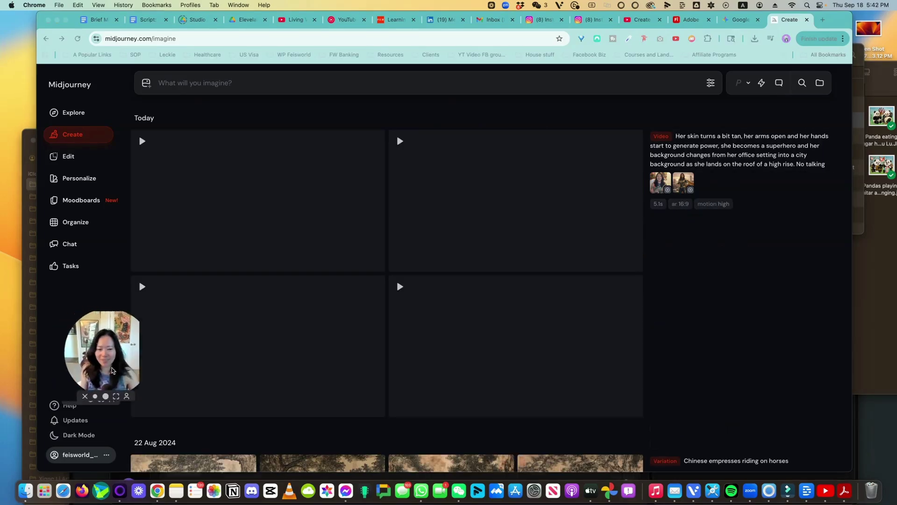
- Go back to the four finished superhero videos and open the first one's details
{"action": "left_click_drag", "start_coordinate": [100, 371], "coordinate": [734, 340]}
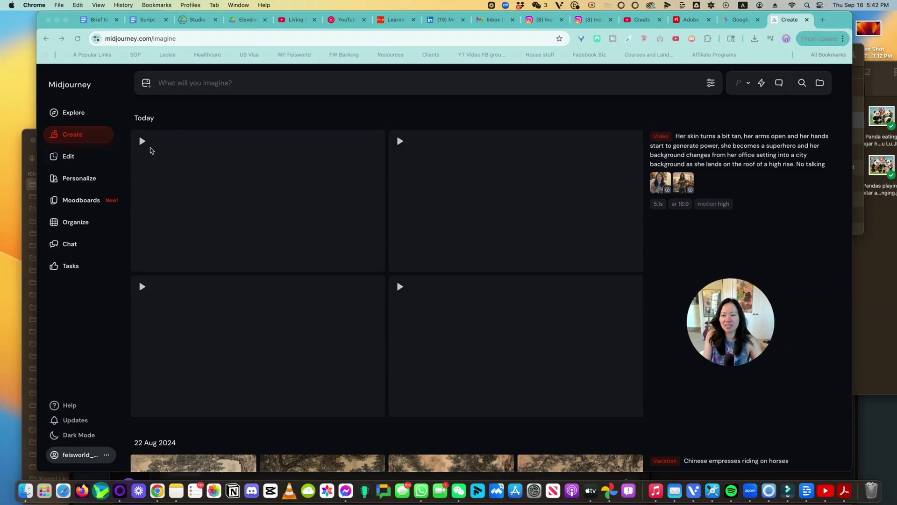
{"action": "left_click", "coordinate": [150, 150]}
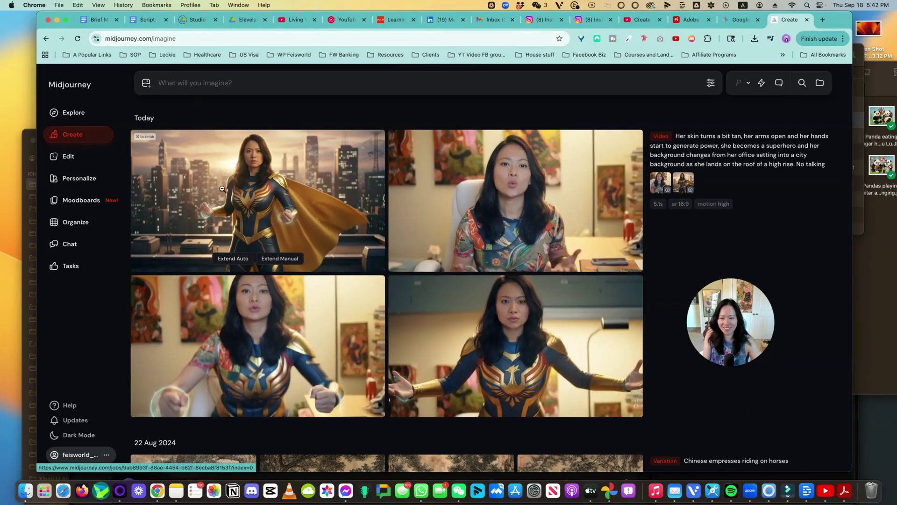
{"action": "left_click", "coordinate": [222, 188]}
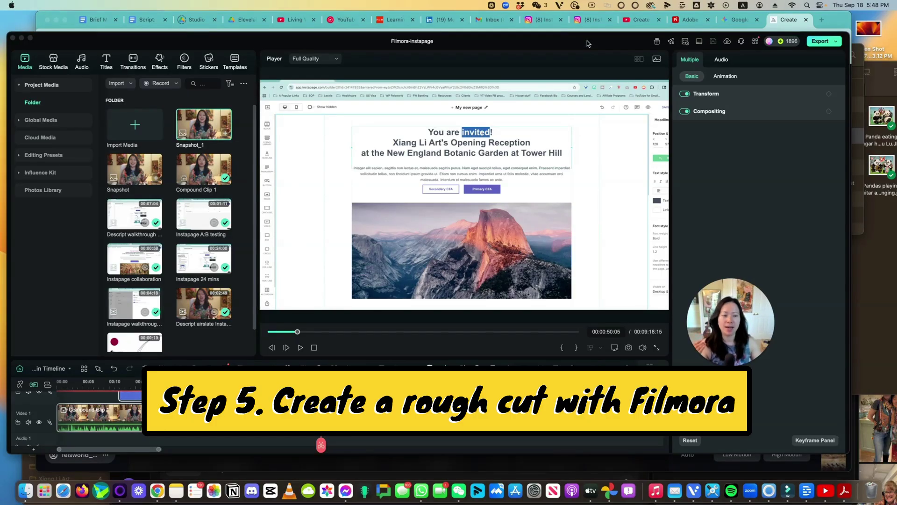
- Open the Backup Filmora-instapage 1 project and pause playback near four seconds
{"action": "left_click", "coordinate": [139, 417]}
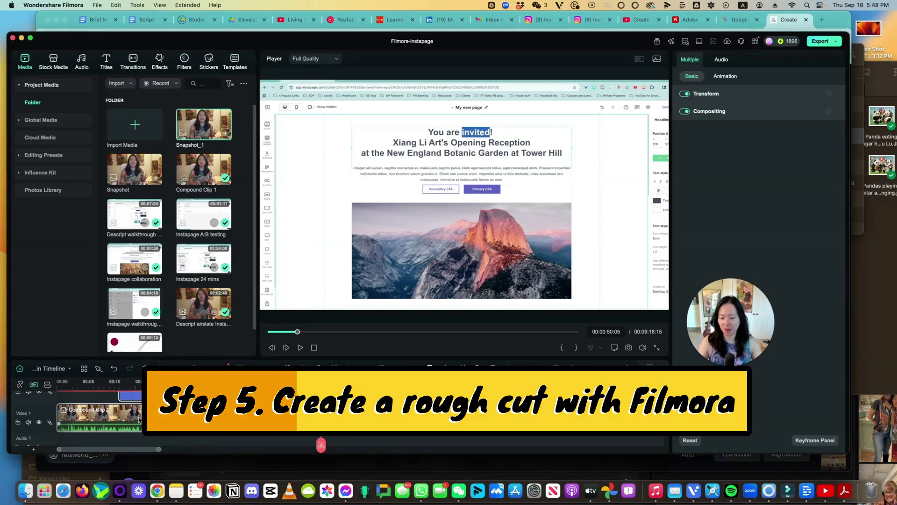
{"action": "left_click", "coordinate": [96, 5]}
{"action": "mouse_move", "coordinate": [105, 21]}
{"action": "left_click", "coordinate": [327, 18]}
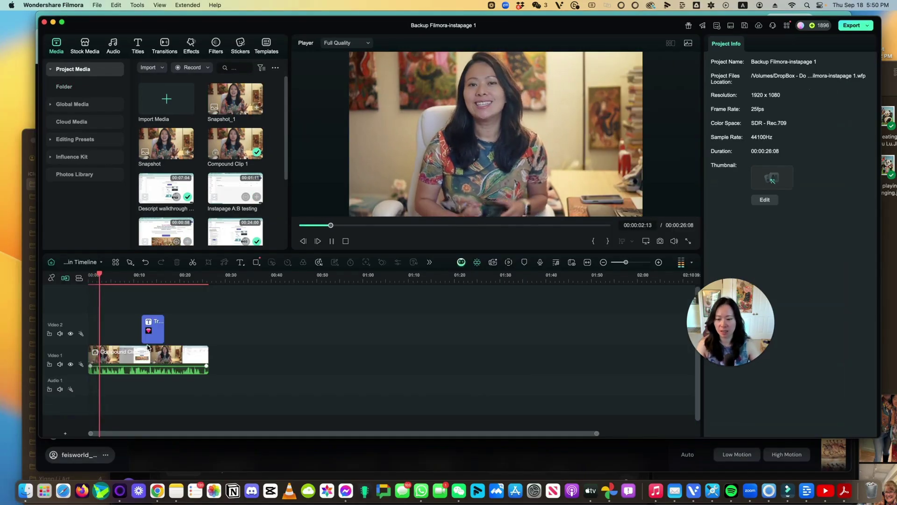
{"action": "left_click", "coordinate": [151, 322]}
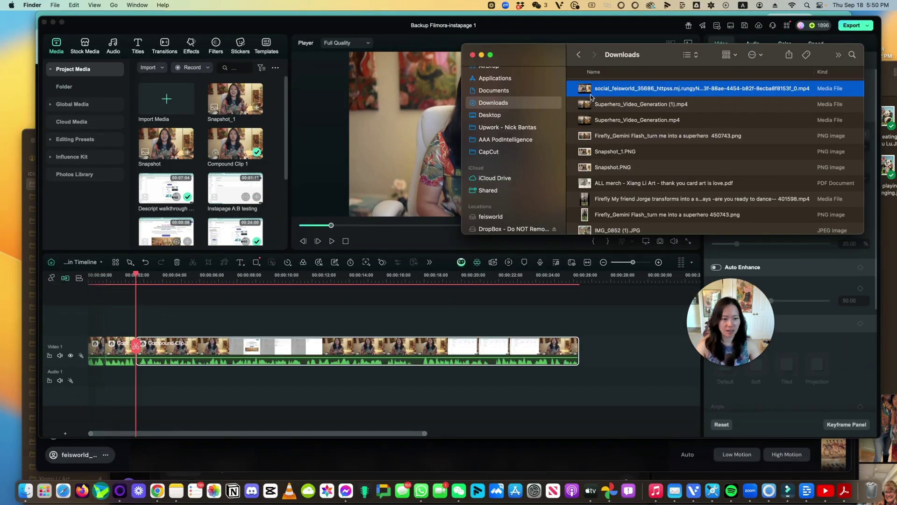
- Add the downloaded superhero mp4 to Video 1 and speed it up to 4x
{"action": "left_click_drag", "start_coordinate": [701, 87], "coordinate": [90, 358]}
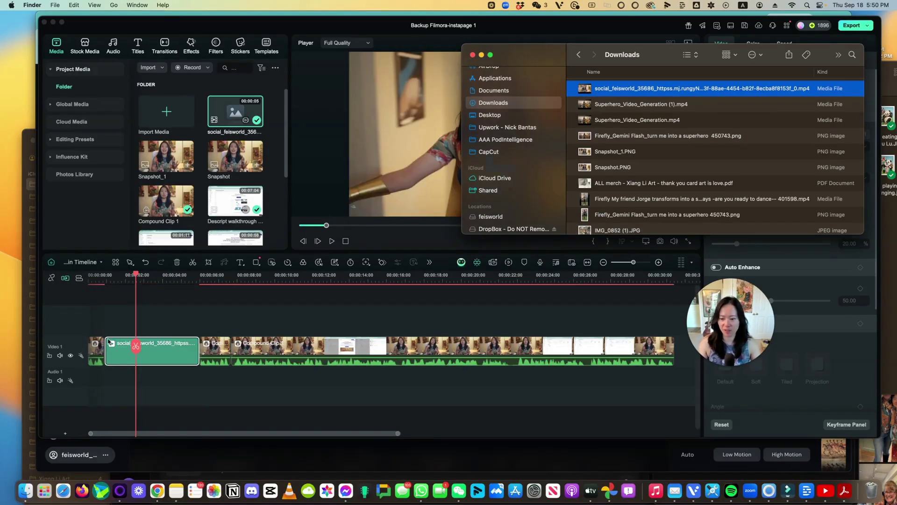
{"action": "left_click", "coordinate": [92, 281]}
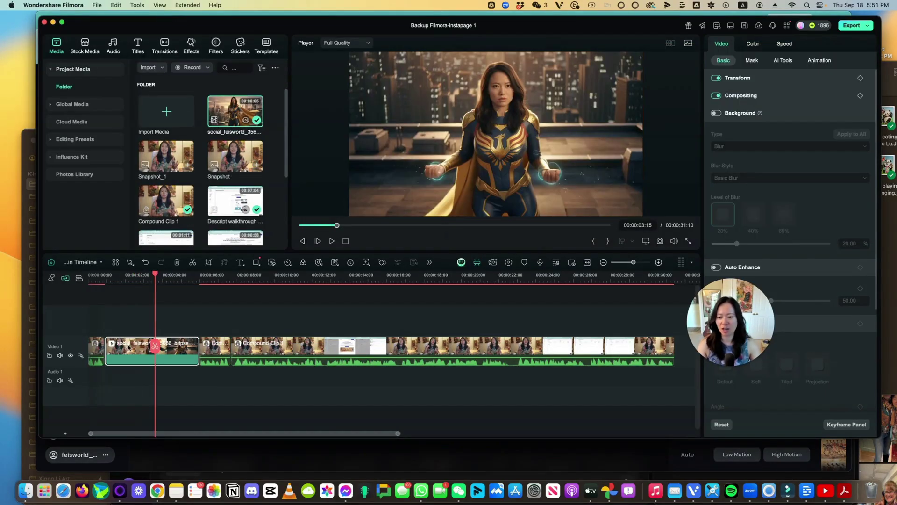
{"action": "left_click", "coordinate": [288, 262]}
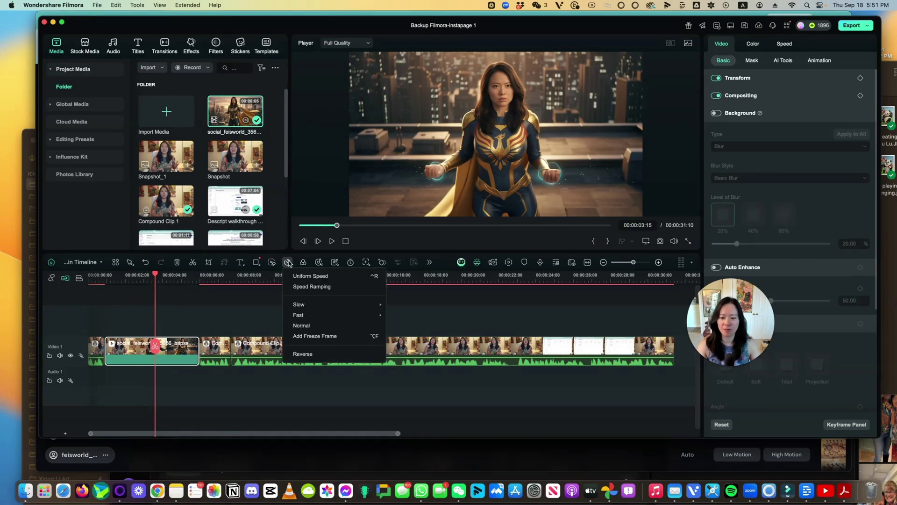
{"action": "mouse_move", "coordinate": [347, 306]}
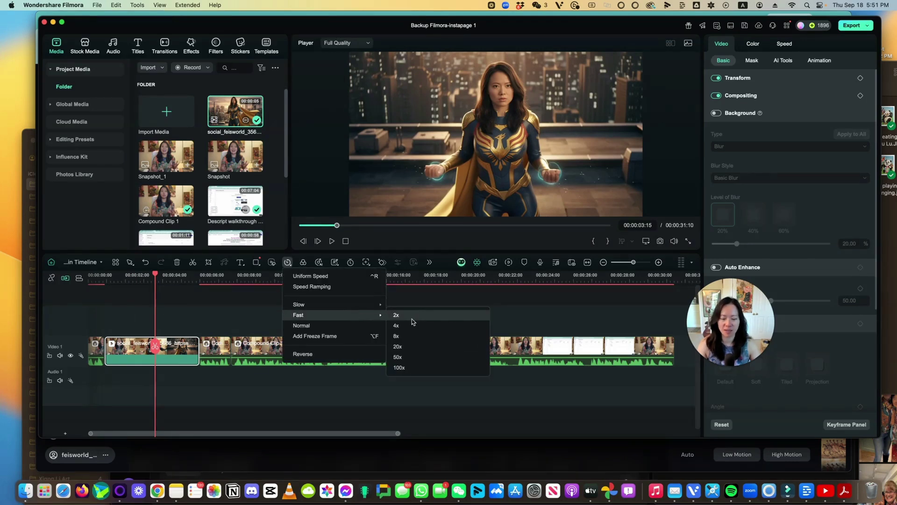
{"action": "left_click", "coordinate": [402, 325]}
- Zoom the timeline and move the fast superhero clip right after the opening clip
{"action": "left_click", "coordinate": [91, 278]}
{"action": "key", "text": "super+equal"}
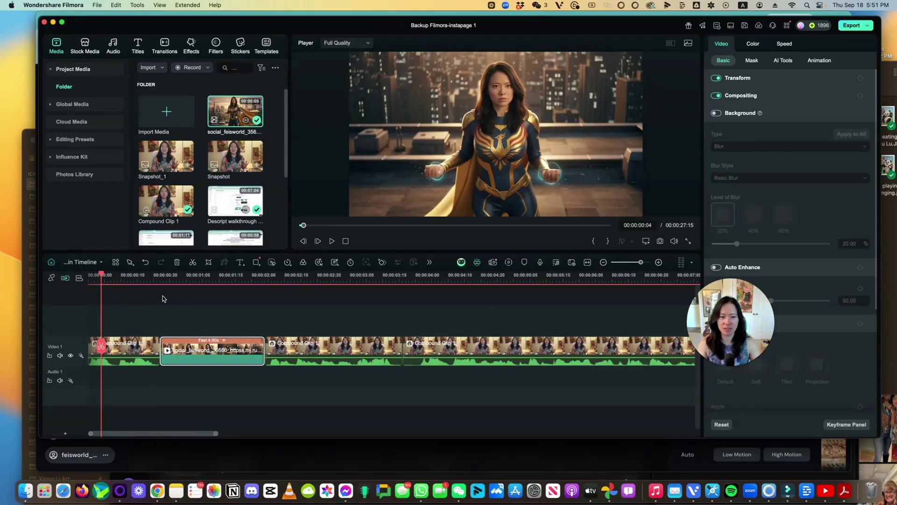
{"action": "left_click", "coordinate": [255, 276]}
{"action": "left_click_drag", "start_coordinate": [216, 350], "coordinate": [353, 351]}
{"action": "left_click", "coordinate": [147, 277]}
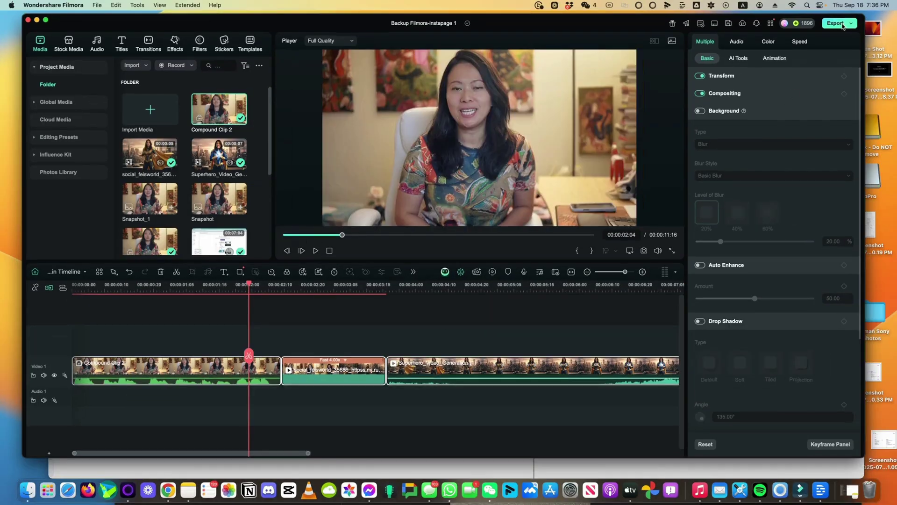
- Export the rough cut and locate Backup Filmora-instapage 1.mp4 in the 2025-8 Adobe Ex folder
{"action": "left_click", "coordinate": [836, 23]}
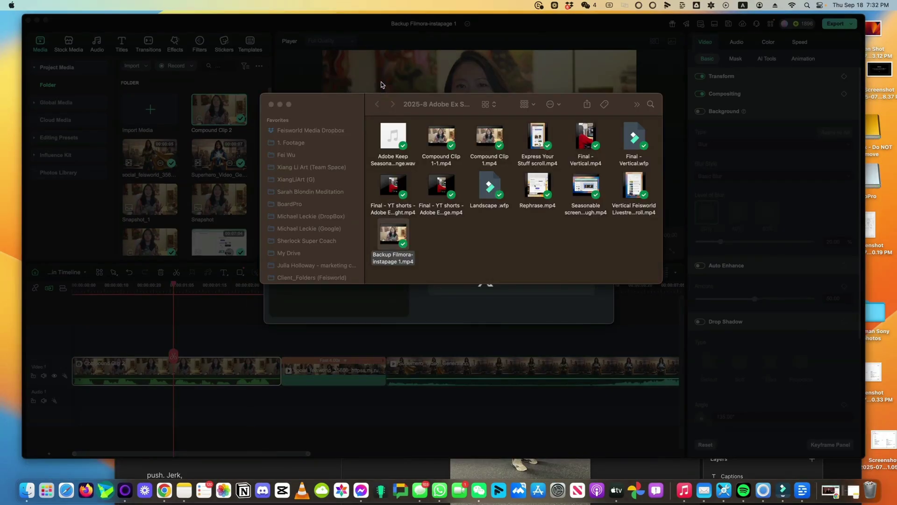
{"action": "left_click_drag", "start_coordinate": [358, 107], "coordinate": [417, 139]}
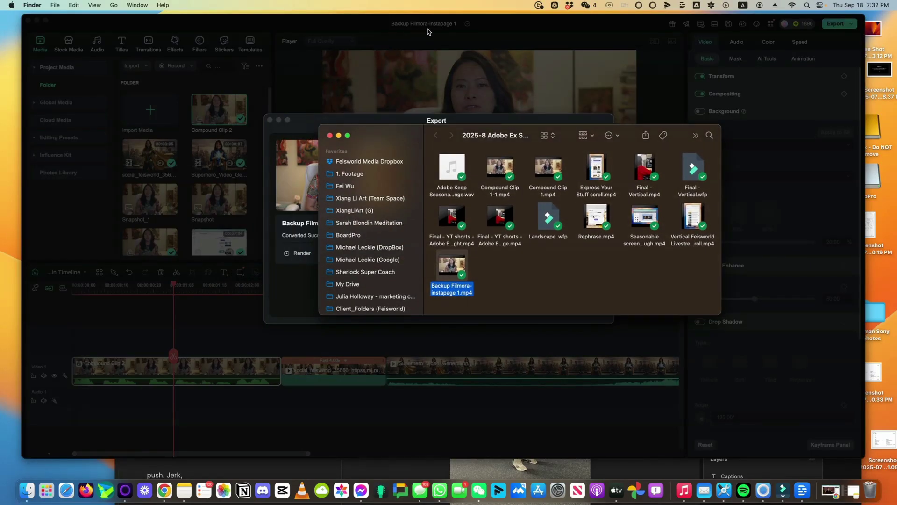
{"action": "left_click_drag", "start_coordinate": [409, 132], "coordinate": [348, 120]}
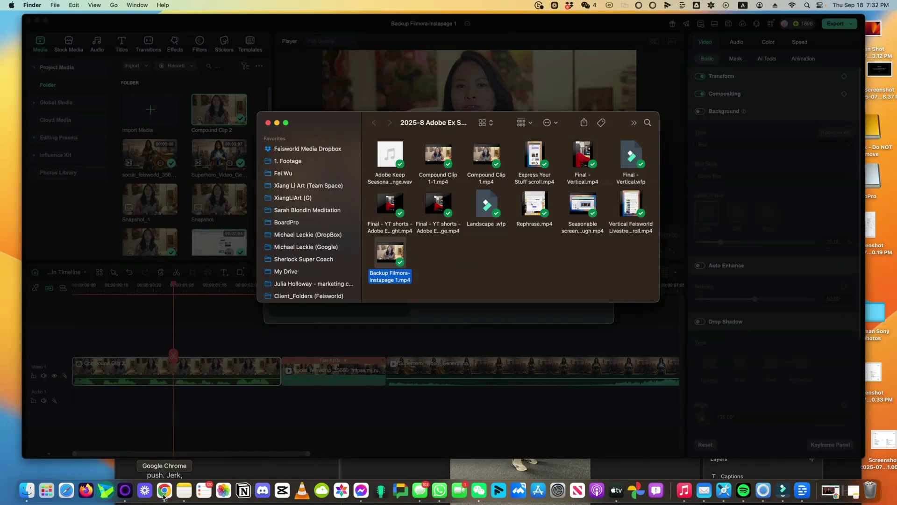
{"action": "left_click", "coordinate": [164, 489]}
- Log in at elevenlabs.io and create a new blank Studio video project
{"action": "left_click", "coordinate": [228, 45]}
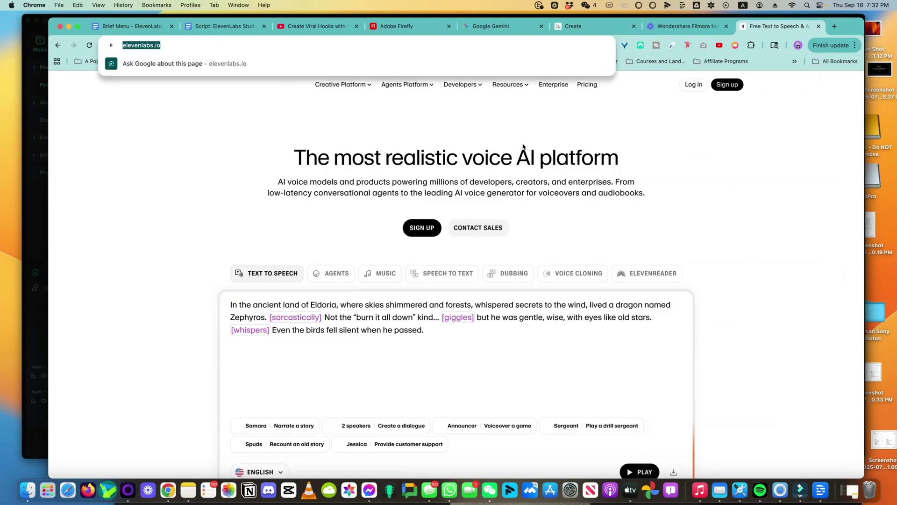
{"action": "left_click", "coordinate": [694, 85]}
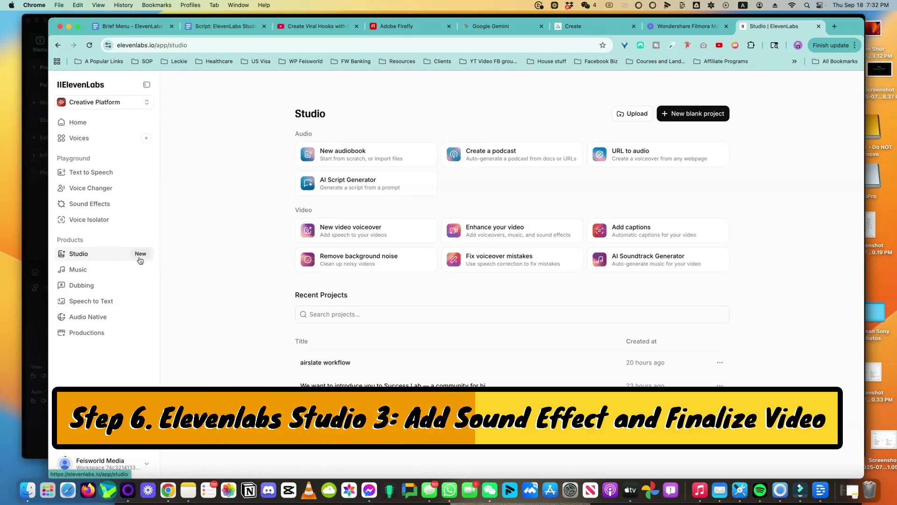
{"action": "left_click", "coordinate": [699, 115]}
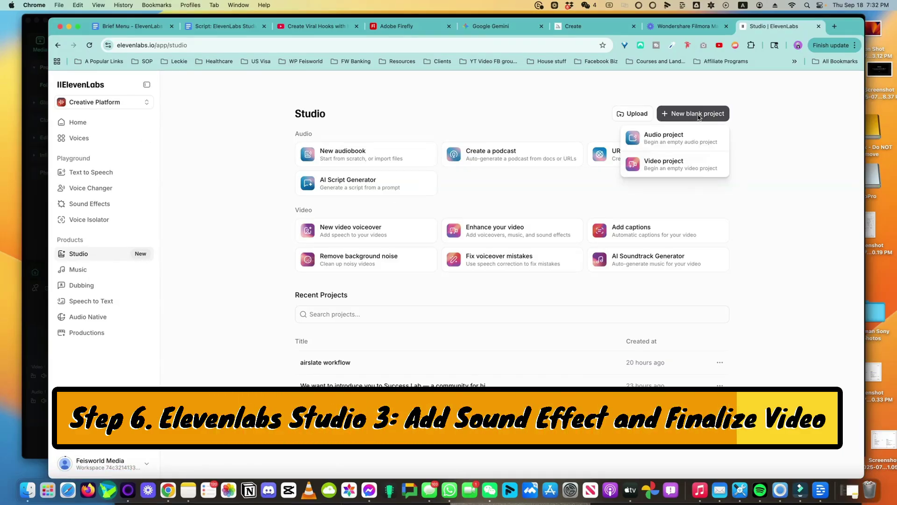
{"action": "left_click", "coordinate": [692, 168]}
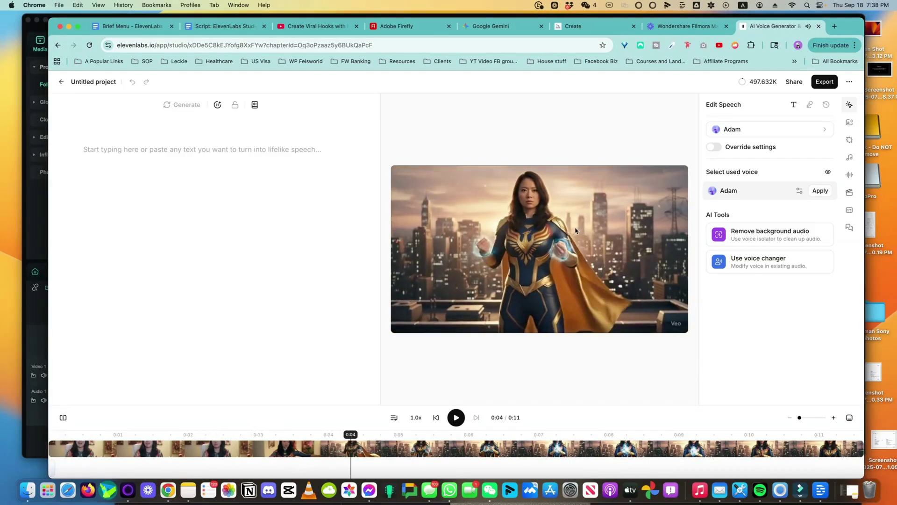
- Browse the Brass sound effects and preview the short triumphant brass sound
{"action": "left_click", "coordinate": [851, 141]}
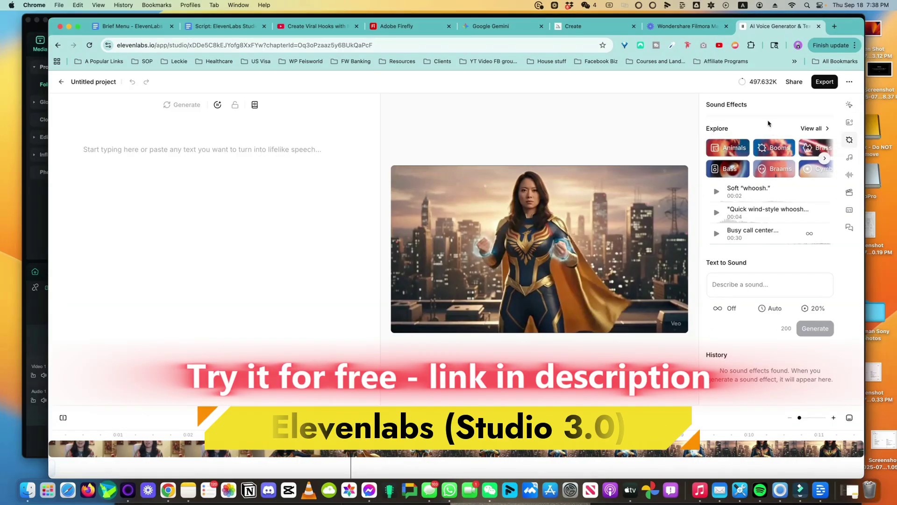
{"action": "left_click", "coordinate": [817, 148]}
{"action": "left_click", "coordinate": [717, 200]}
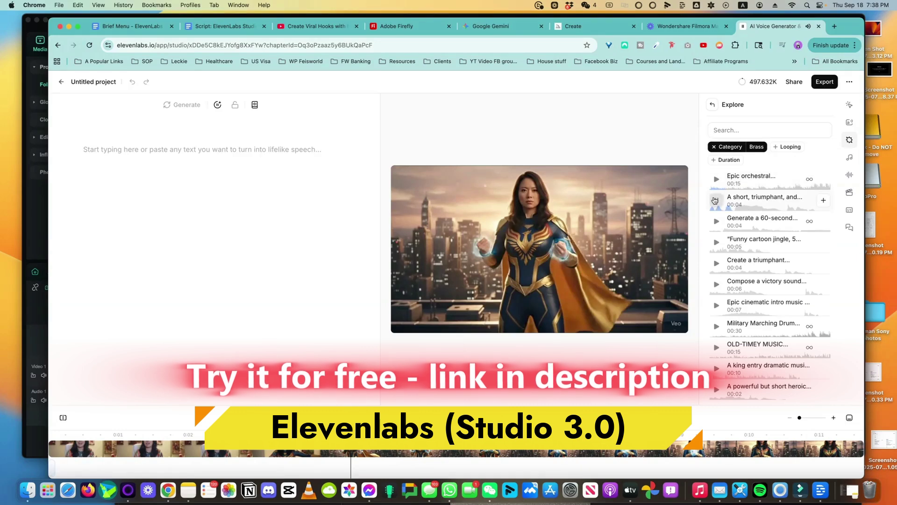
{"action": "left_click", "coordinate": [714, 147]}
- Search 'superhero', preview results, and add Epic flying whoosh to the timeline near 0:03
{"action": "type", "text": "sup"}
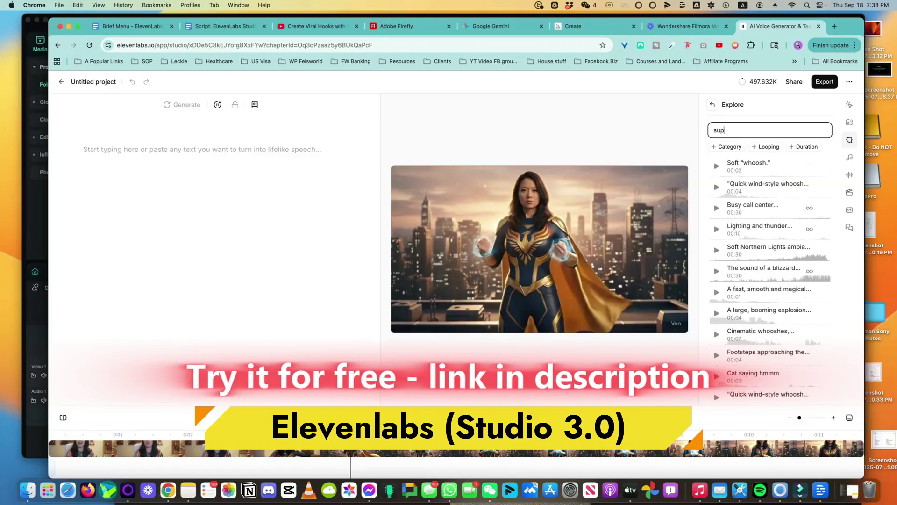
{"action": "type", "text": "erhero"}
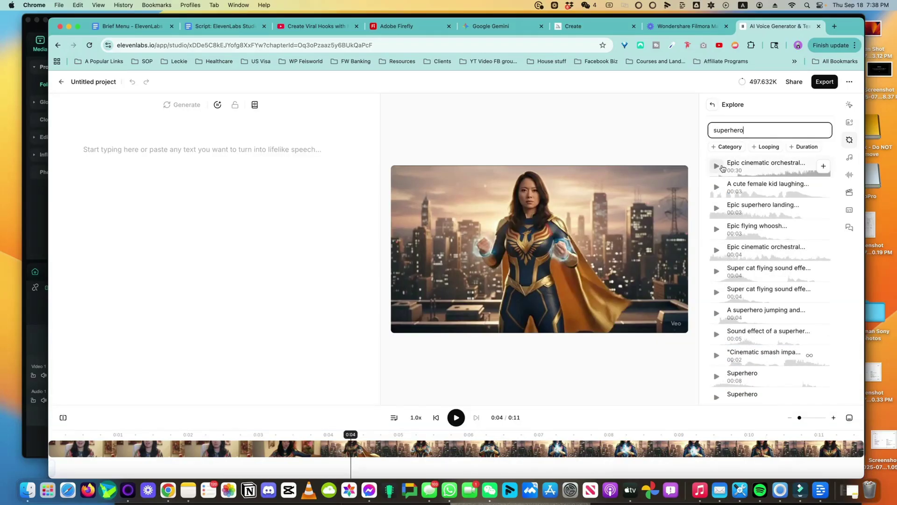
{"action": "left_click", "coordinate": [722, 167]}
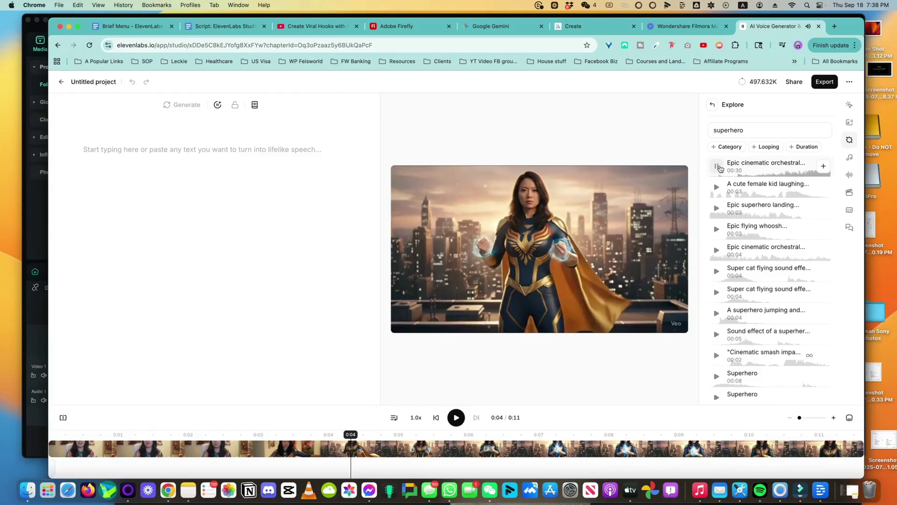
{"action": "left_click", "coordinate": [717, 211]}
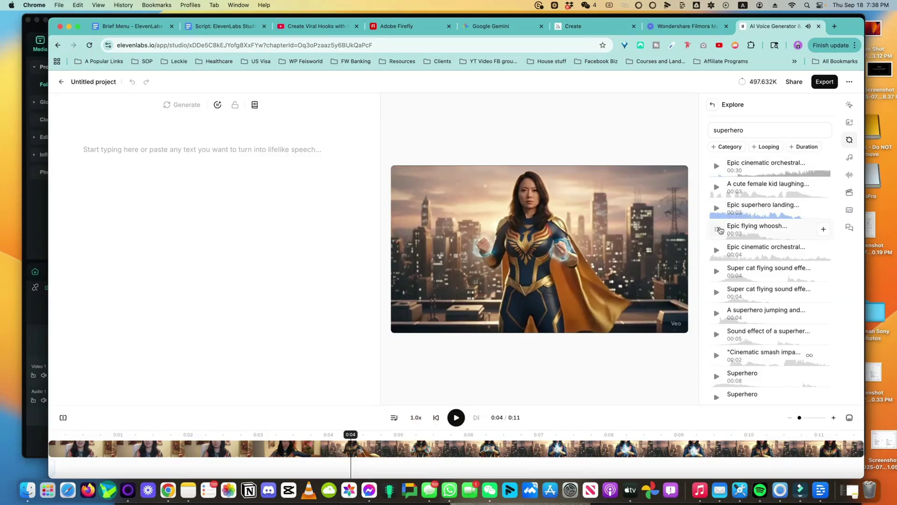
{"action": "left_click", "coordinate": [823, 230]}
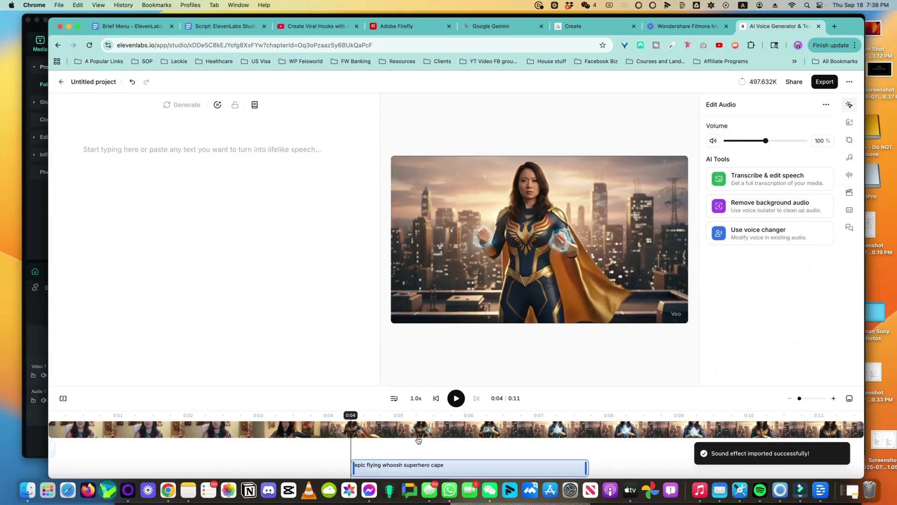
{"action": "left_click_drag", "start_coordinate": [421, 469], "coordinate": [278, 462]}
- Play the voiced cut from a new playhead point, pause, and bring up Export
{"action": "left_click", "coordinate": [214, 412]}
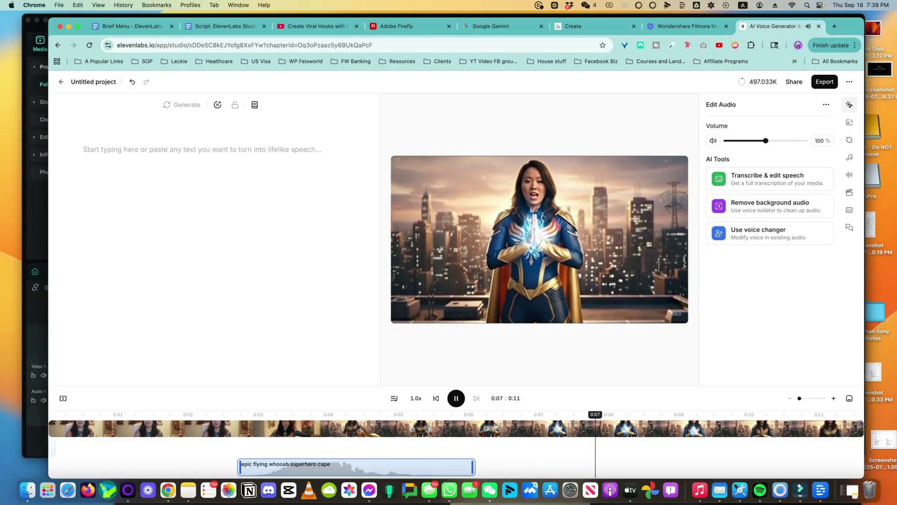
{"action": "key", "text": "space"}
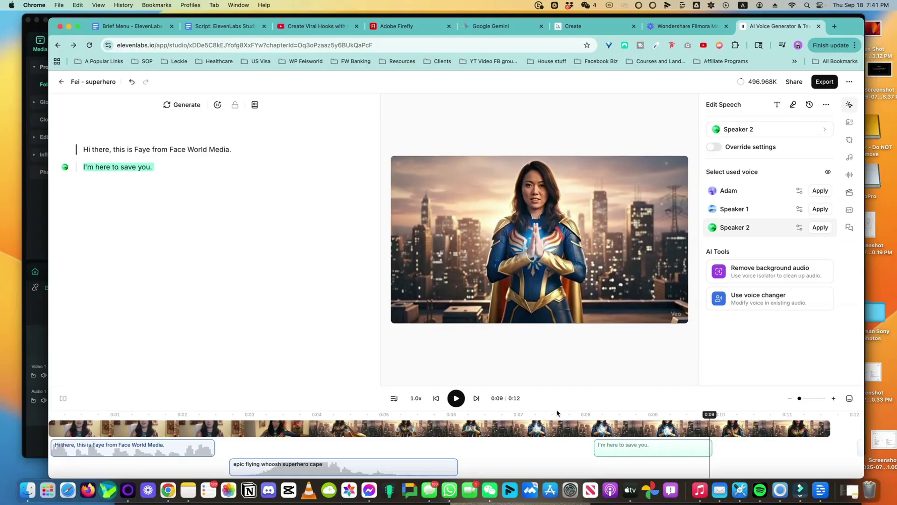
{"action": "left_click", "coordinate": [824, 82]}
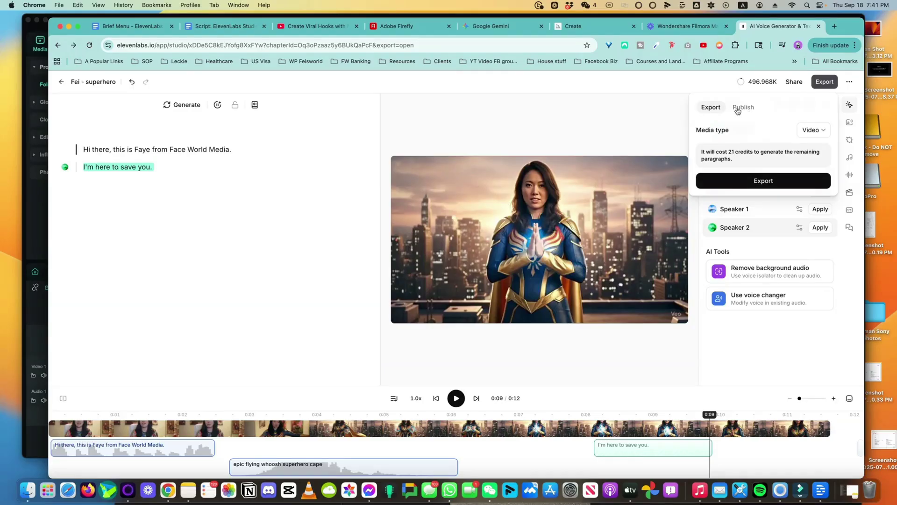
- Check publishing platforms, then share the project with Commenter public access and copy the link
{"action": "left_click", "coordinate": [738, 109]}
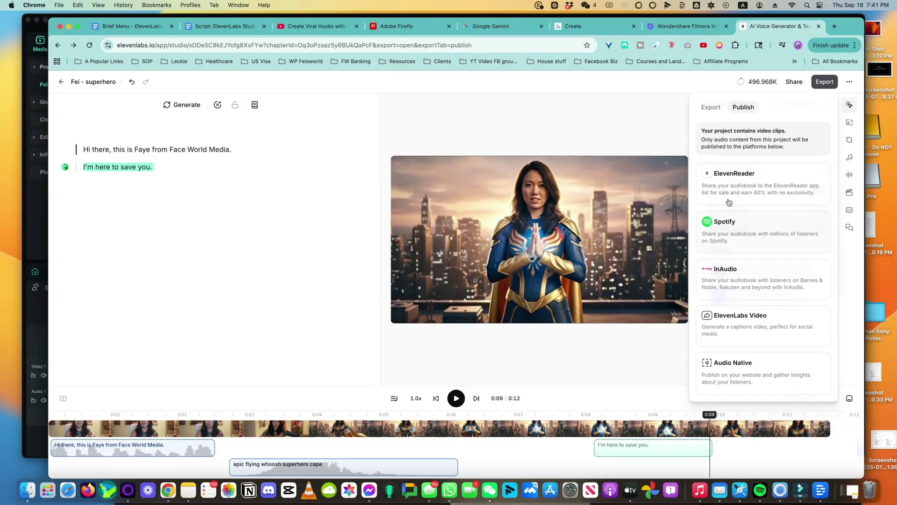
{"action": "left_click", "coordinate": [794, 81]}
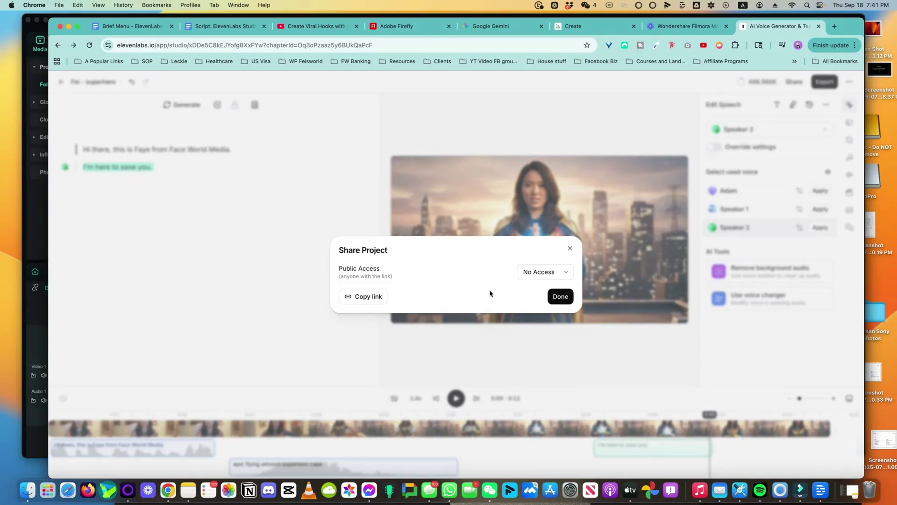
{"action": "left_click", "coordinate": [540, 273]}
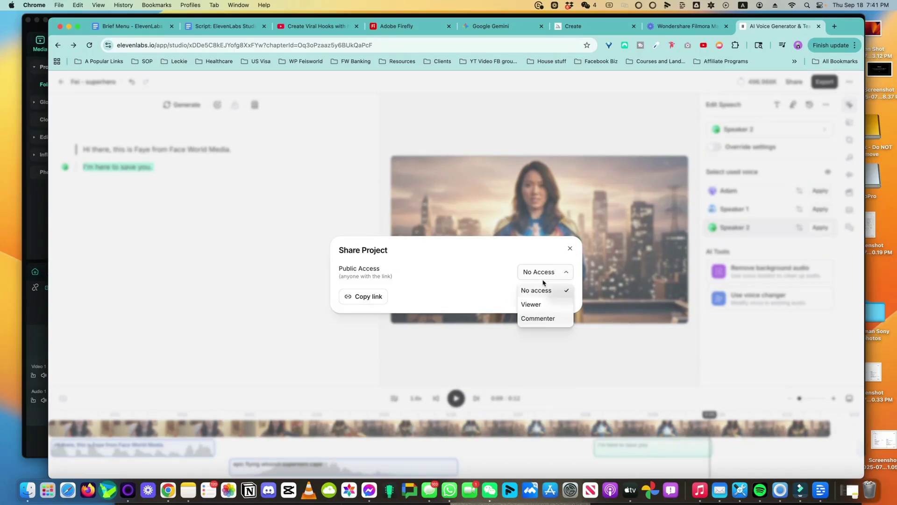
{"action": "left_click", "coordinate": [546, 305]}
{"action": "left_click", "coordinate": [556, 273]}
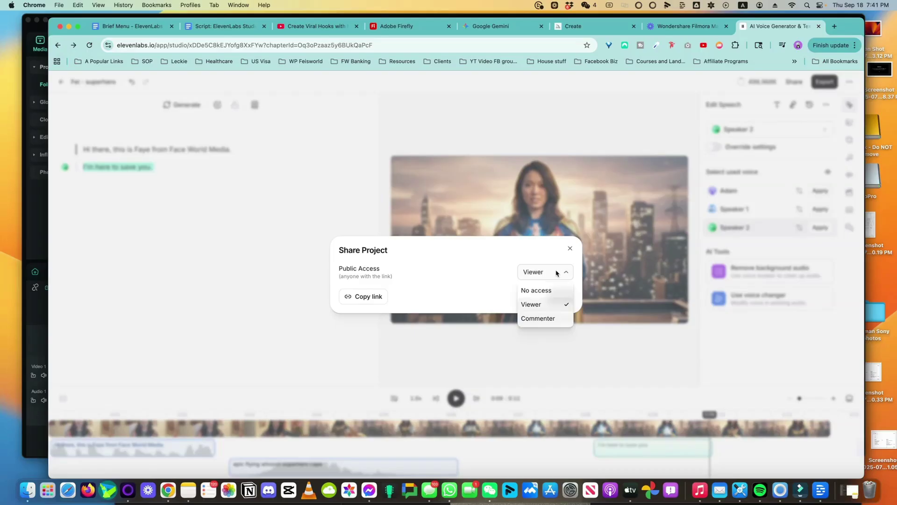
{"action": "left_click", "coordinate": [541, 318]}
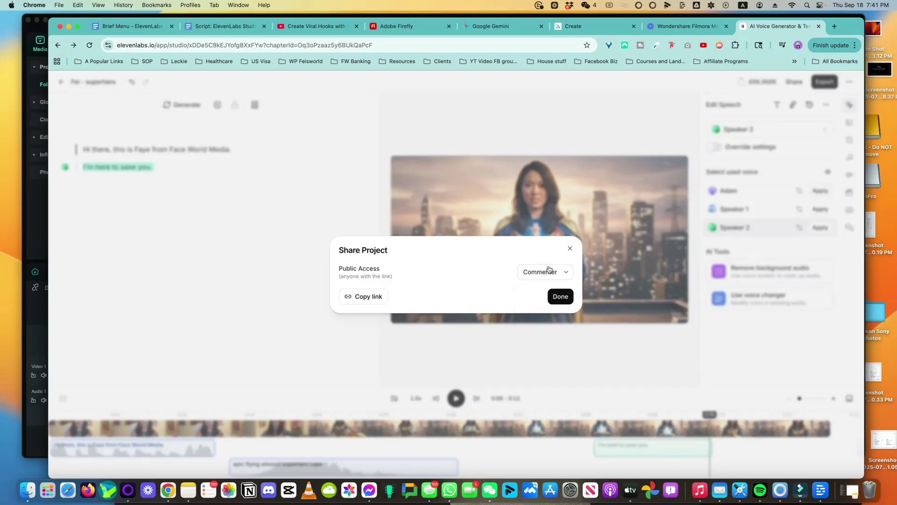
{"action": "left_click", "coordinate": [560, 297]}
{"action": "left_click", "coordinate": [59, 4]}
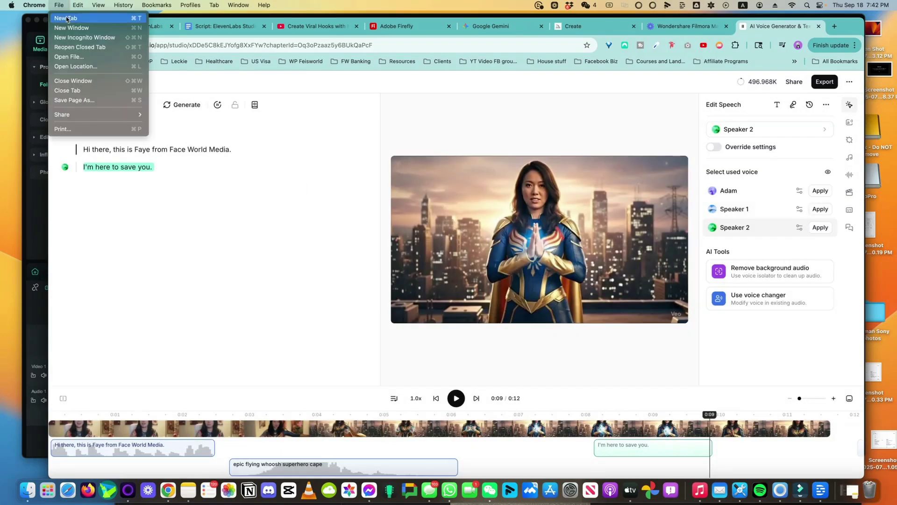
- Open the copied share link in a new incognito window and play the project
{"action": "left_click", "coordinate": [79, 42]}
{"action": "key", "text": "Return"}
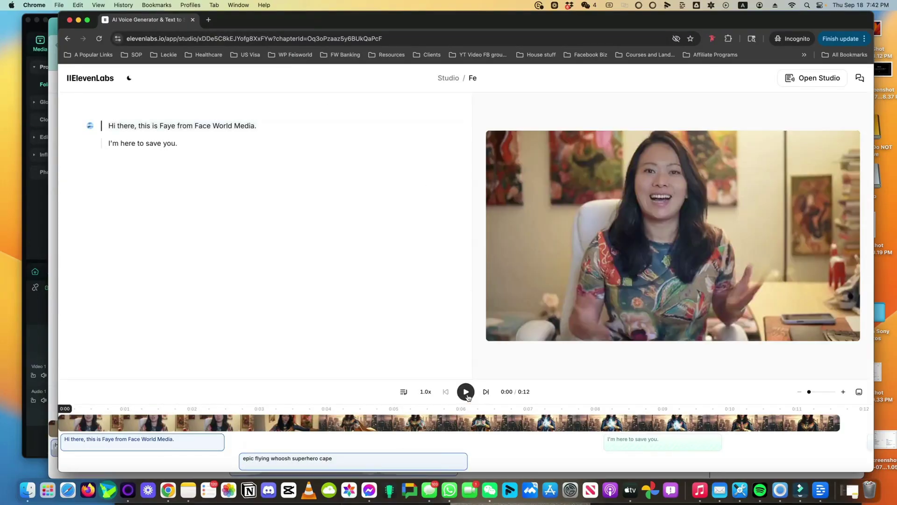
{"action": "left_click", "coordinate": [466, 391]}
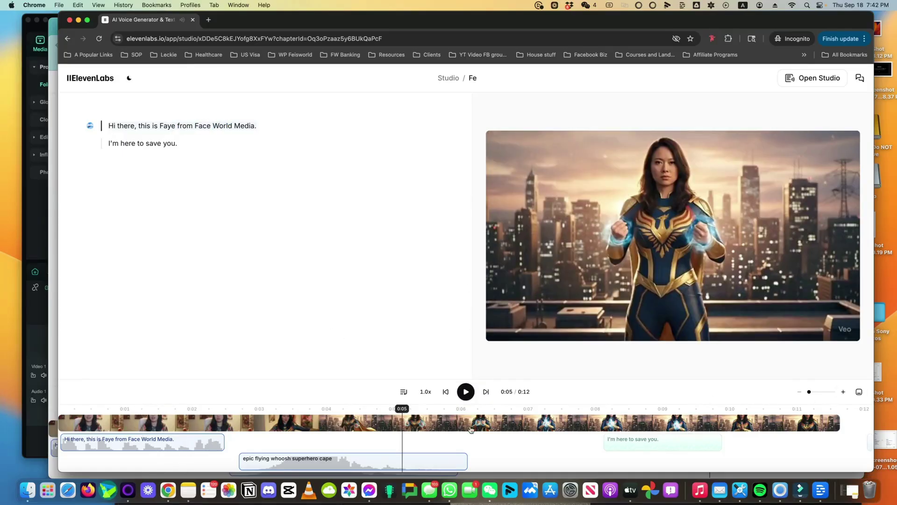
{"action": "right_click", "coordinate": [415, 425]}
{"action": "key", "text": "Escape"}
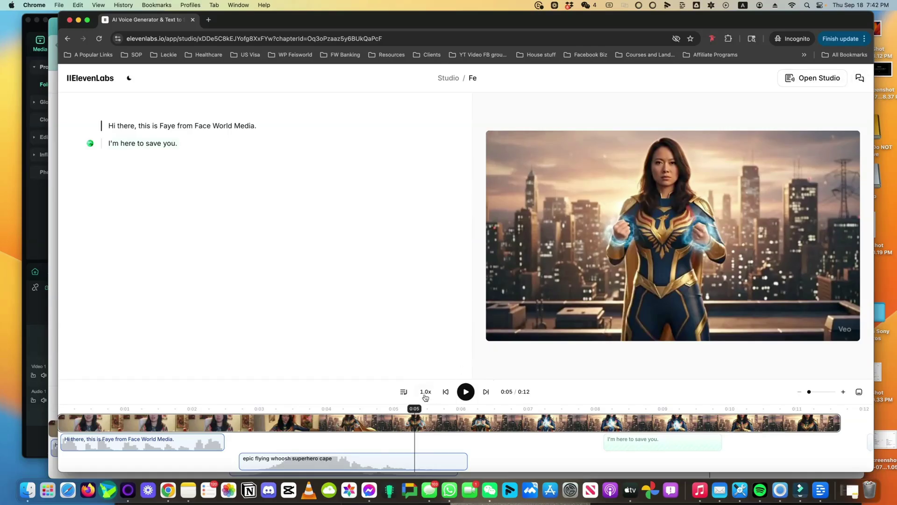
- Open the shared project's Comments panel, then dismiss the commenter identity dialog
{"action": "left_click", "coordinate": [859, 78]}
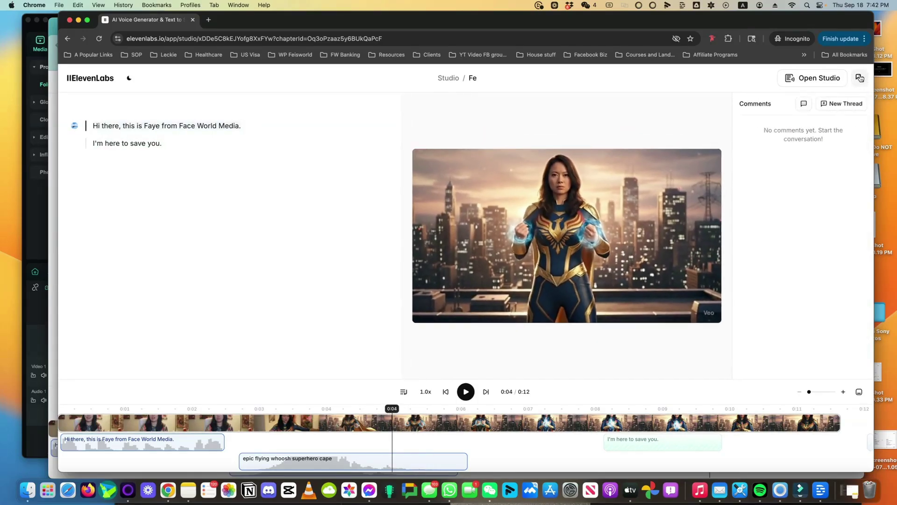
{"action": "left_click", "coordinate": [842, 109]}
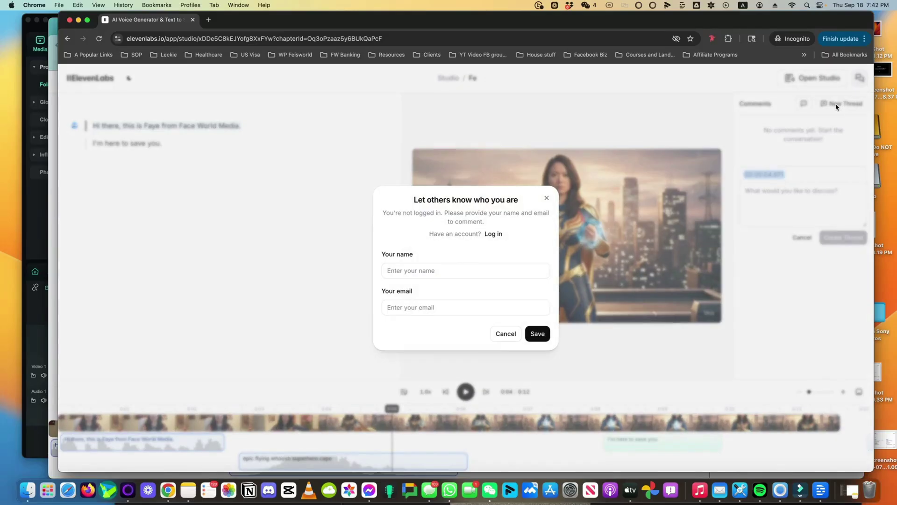
{"action": "left_click", "coordinate": [470, 275]}
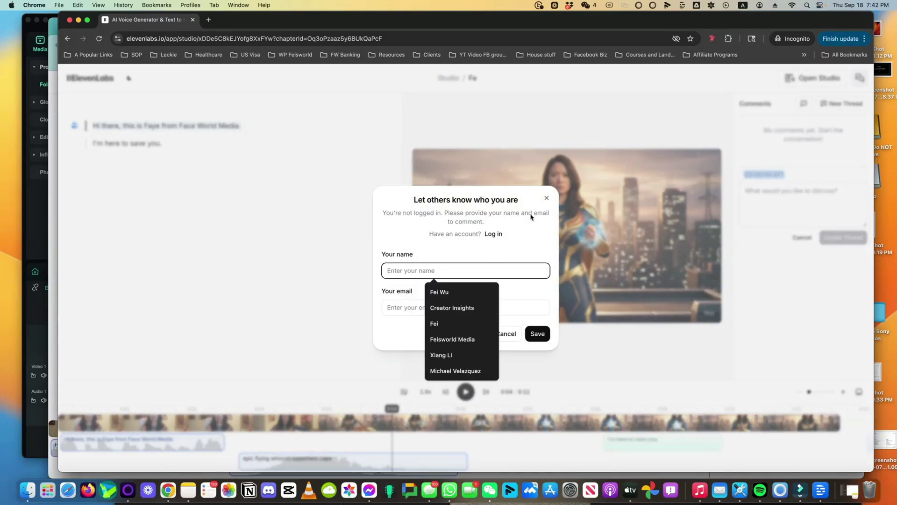
{"action": "left_click", "coordinate": [546, 197]}
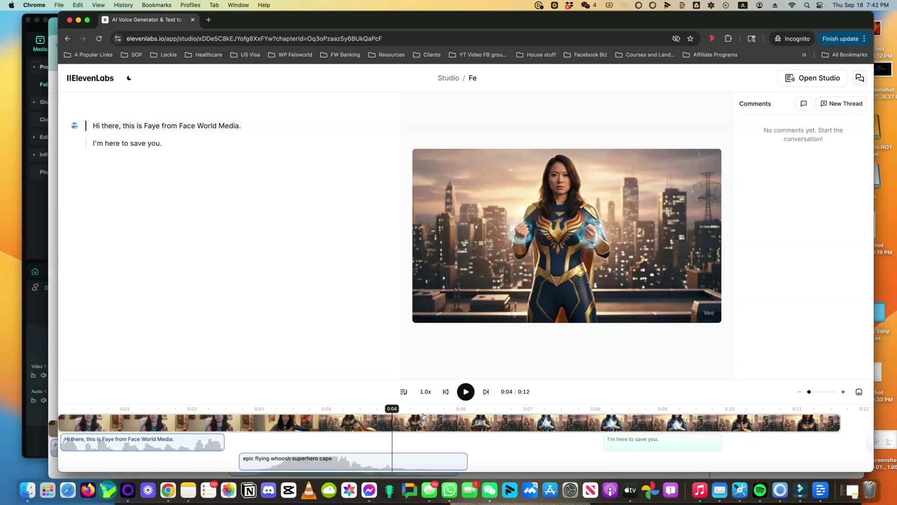
- Move playback to 0:06 and start exporting the project as video
{"action": "left_click", "coordinate": [528, 418]}
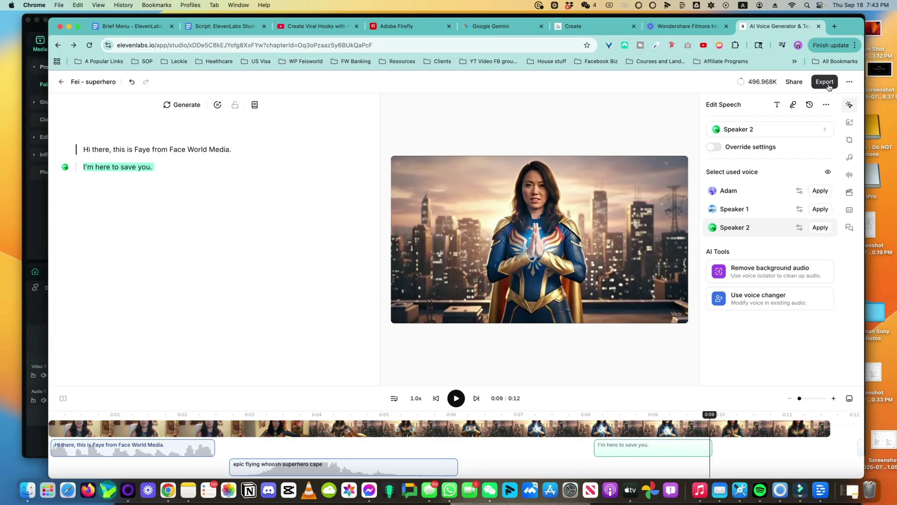
{"action": "left_click", "coordinate": [828, 85]}
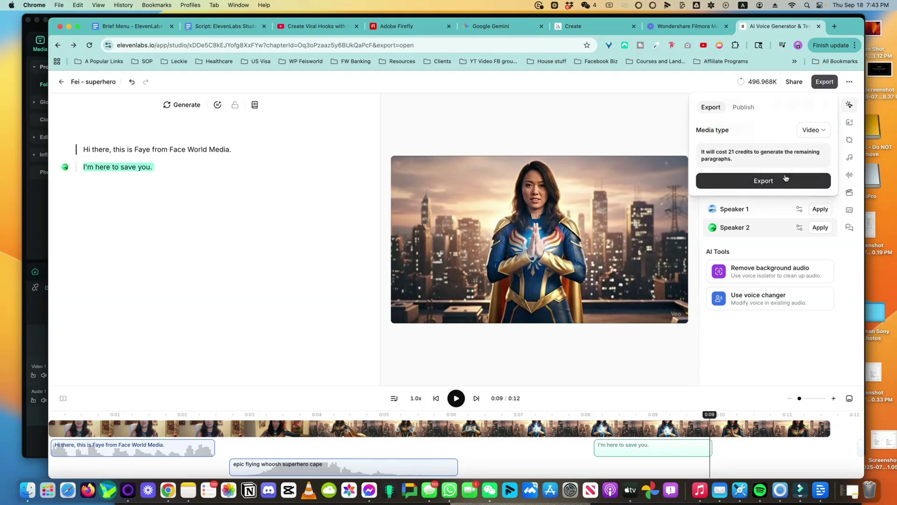
{"action": "left_click", "coordinate": [764, 180]}
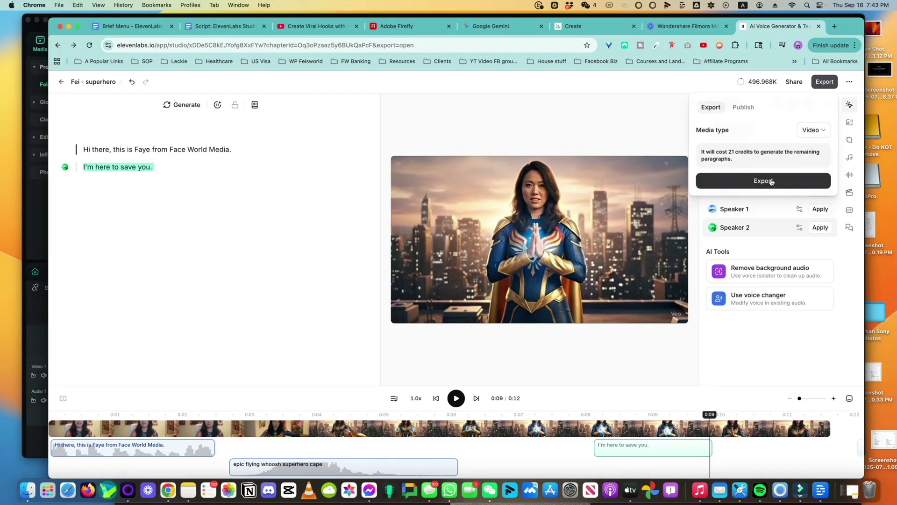